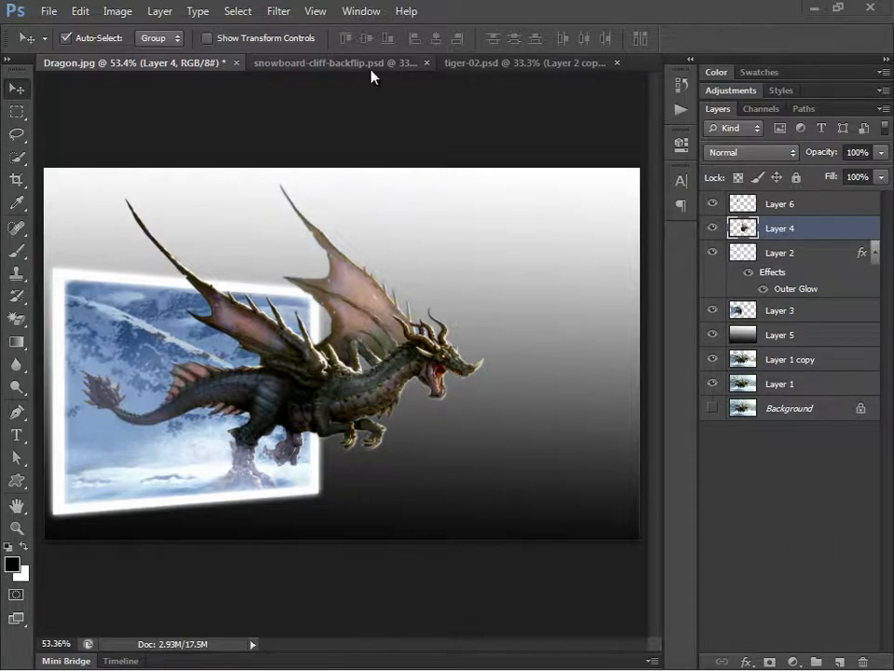
Preview the snowboard and tiger examples, then return to the finished dragon example.
click(347, 67)
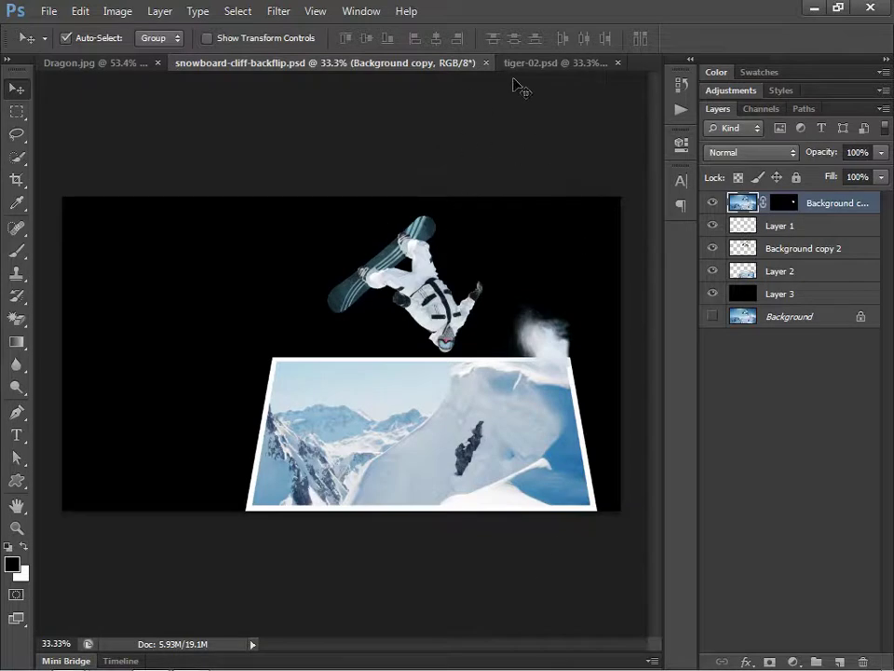
click(537, 65)
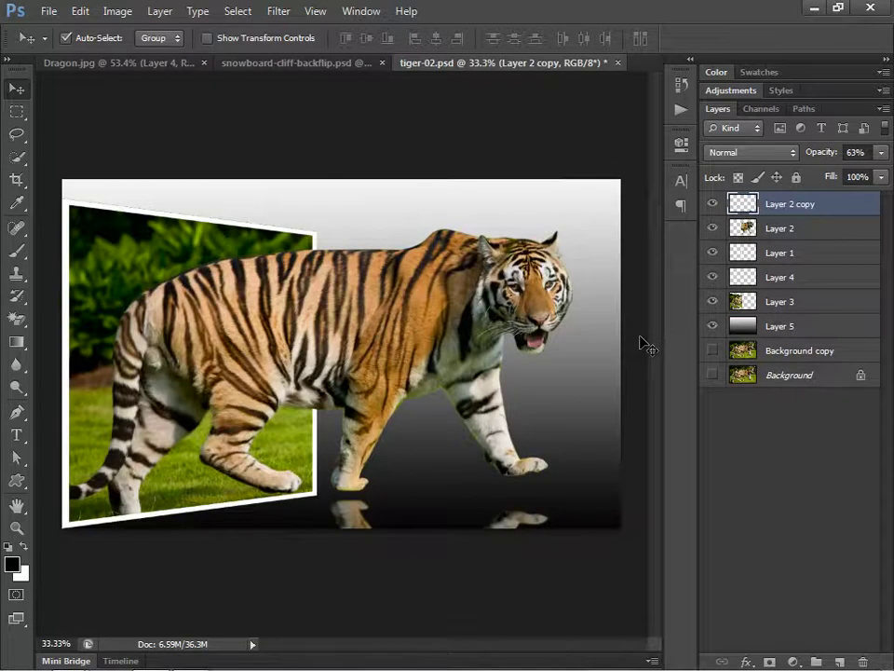
click(170, 63)
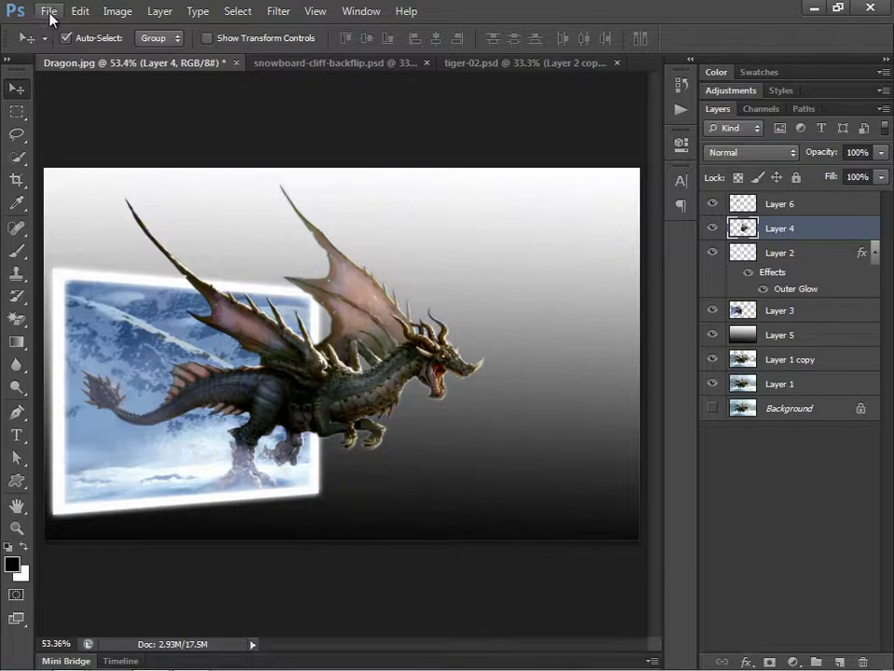
Open Dragon01 from the 'out of bound' folder as Camera Raw via Open As.
click(45, 11)
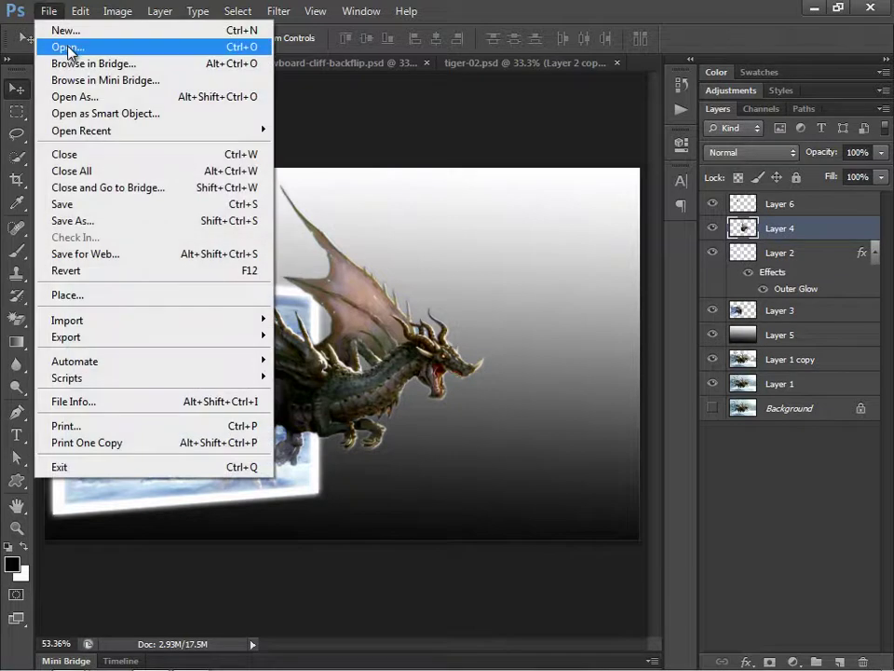
click(75, 97)
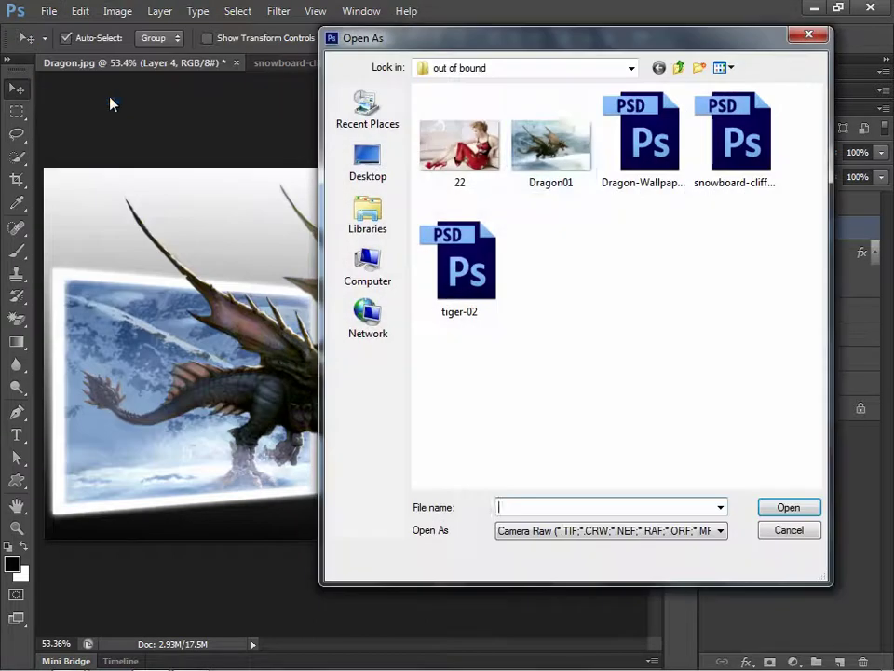
drag(444, 30, 281, 26)
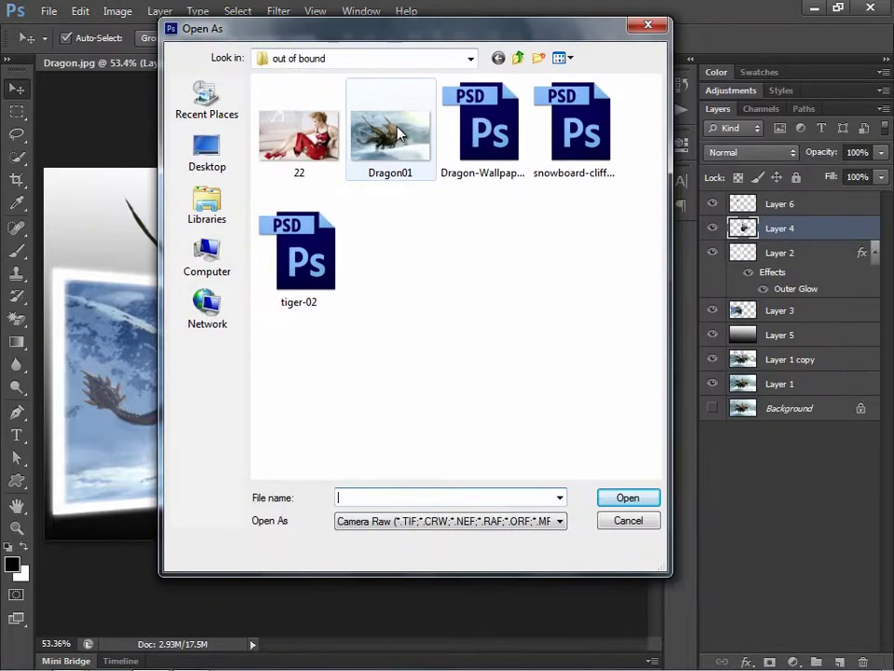
click(399, 133)
click(456, 521)
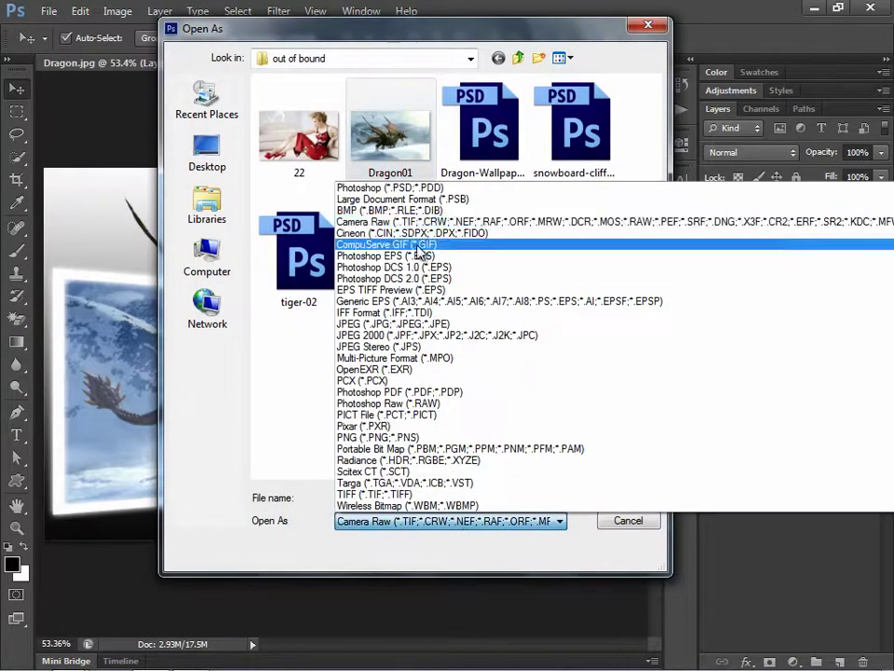
click(372, 223)
click(427, 177)
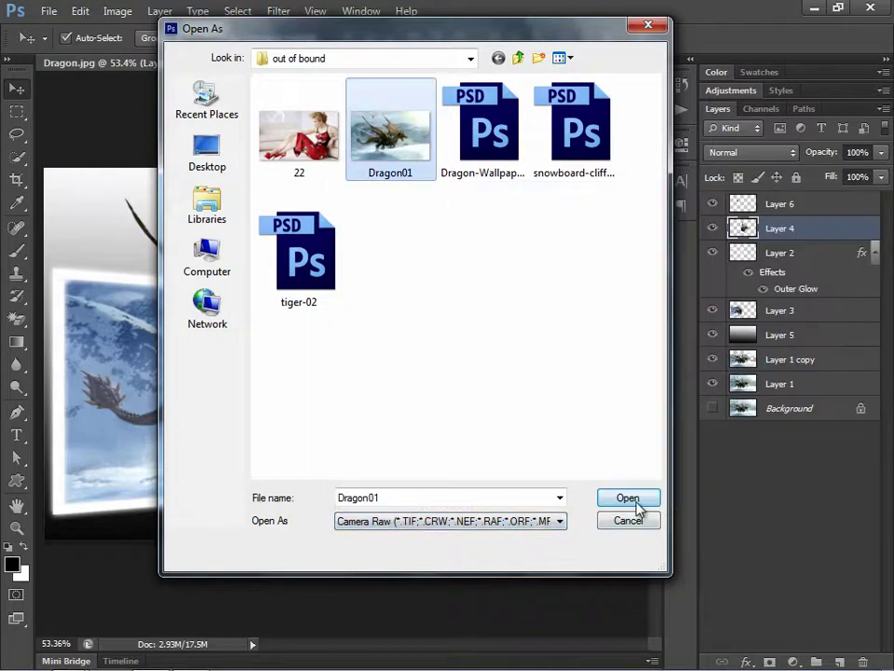
click(636, 503)
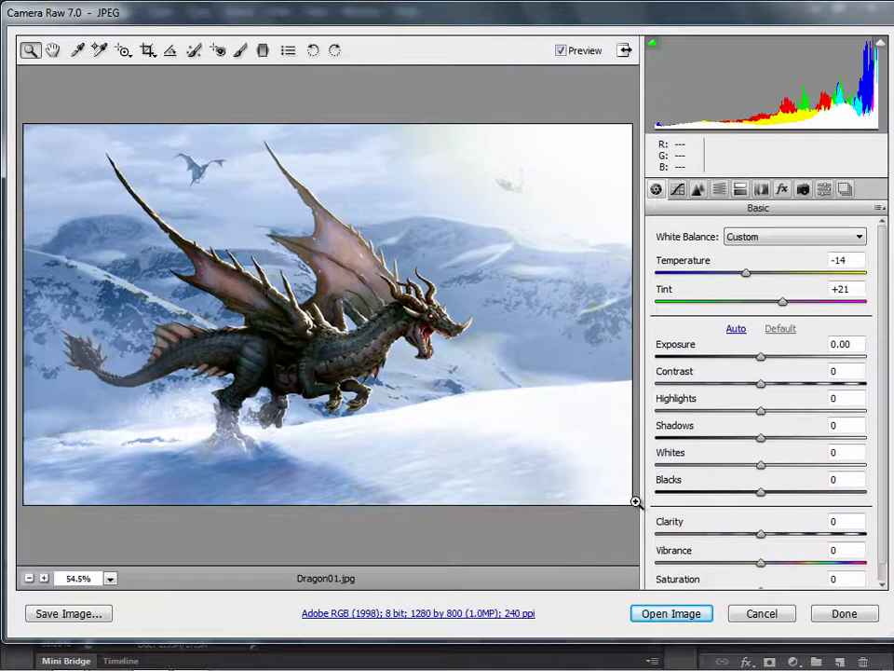
Sample white balance at several spots in the scene with the White Balance tool.
click(78, 50)
click(296, 154)
click(374, 235)
click(276, 181)
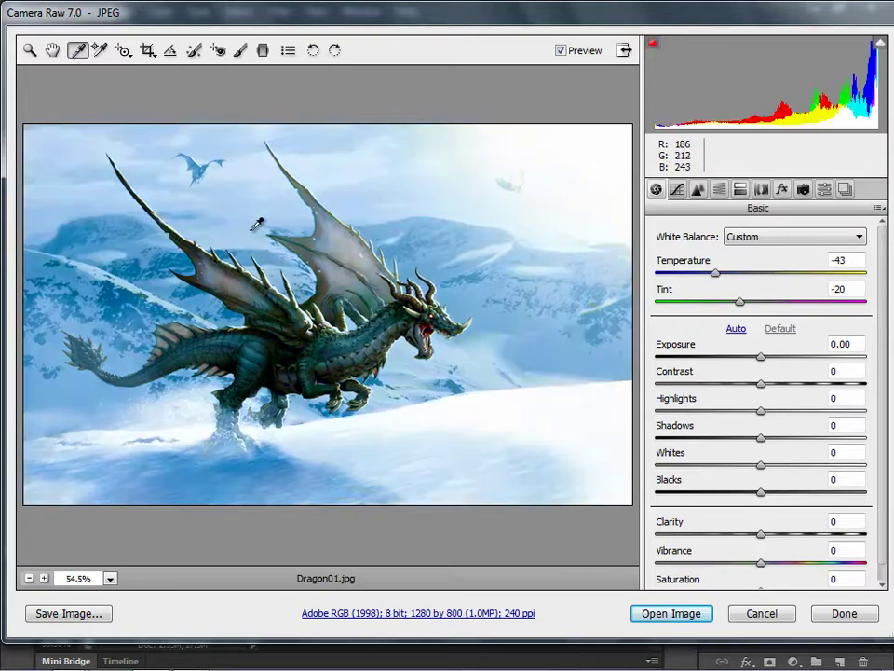
click(255, 221)
click(272, 196)
click(261, 192)
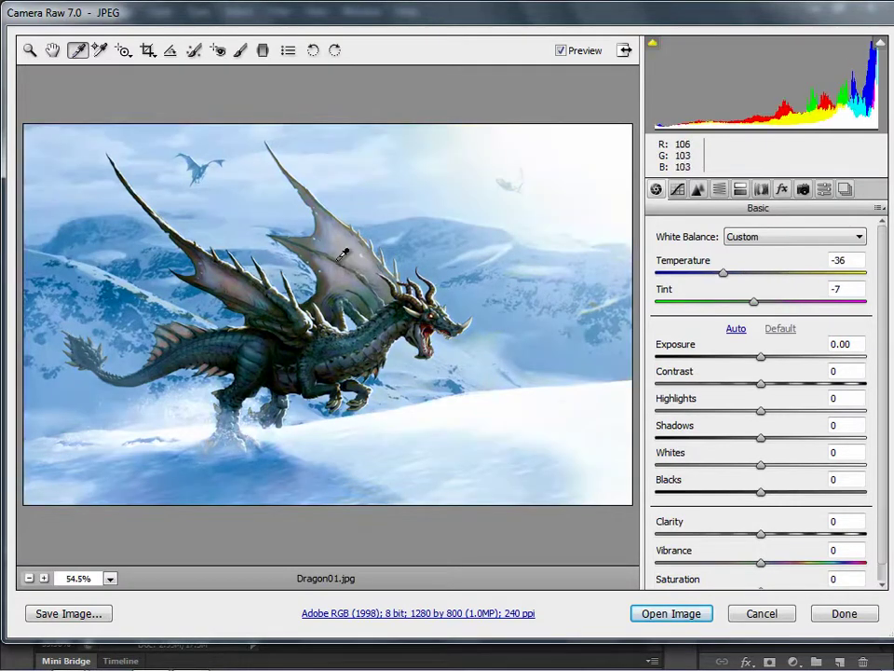
Settle on a cool blue balance (Temperature -35, Tint -22) and open the image.
click(208, 159)
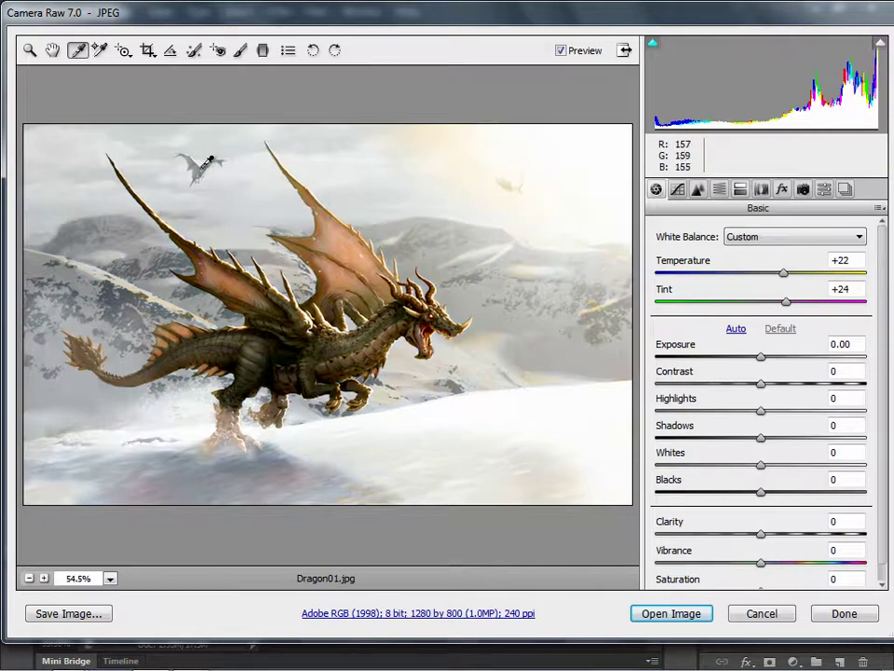
click(373, 159)
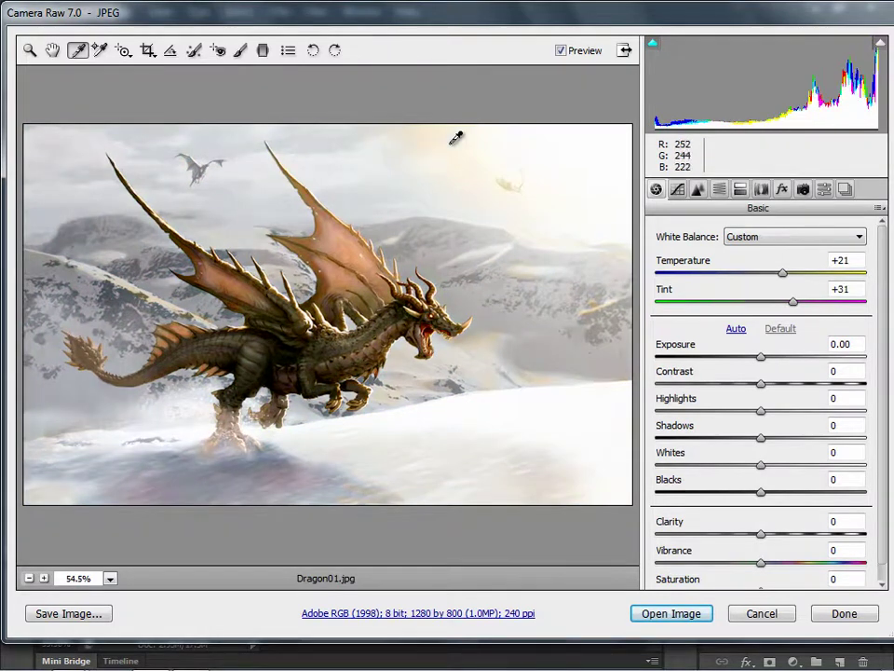
click(456, 137)
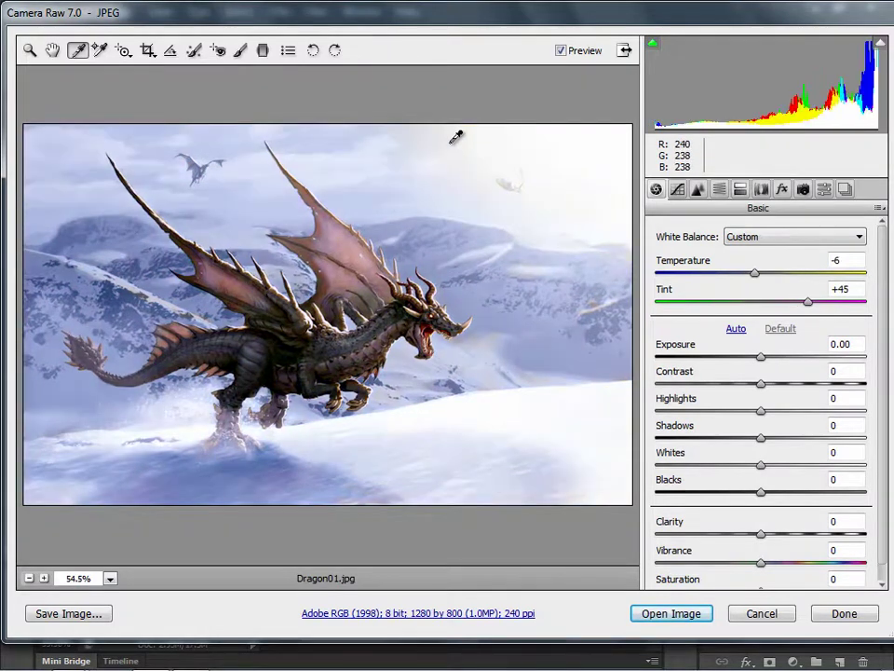
click(343, 266)
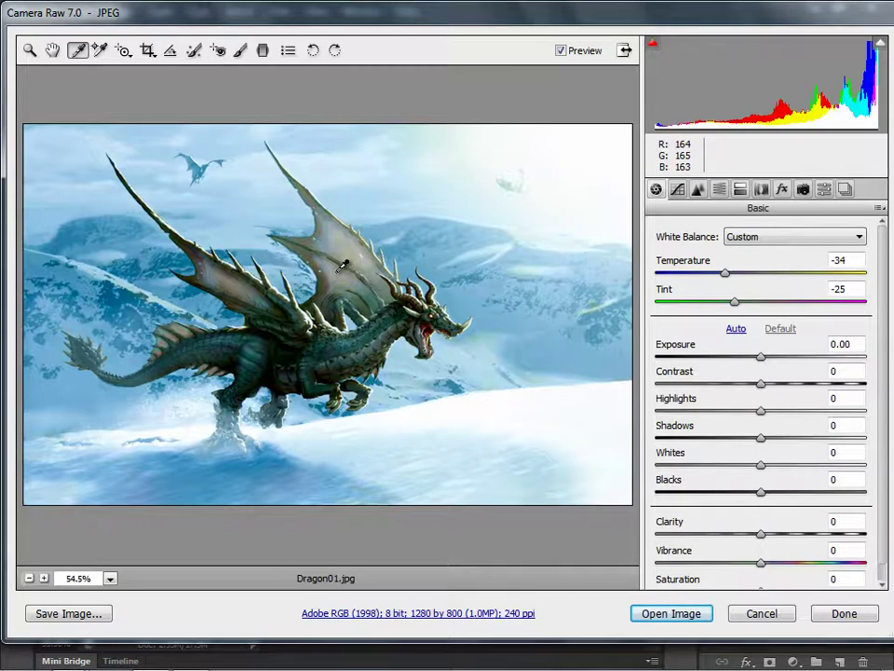
click(443, 215)
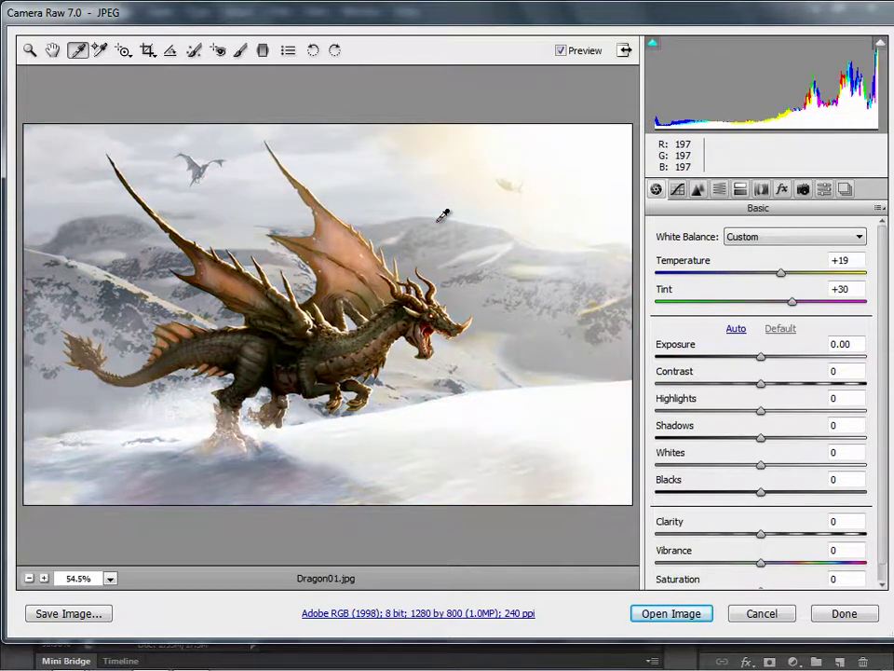
click(347, 271)
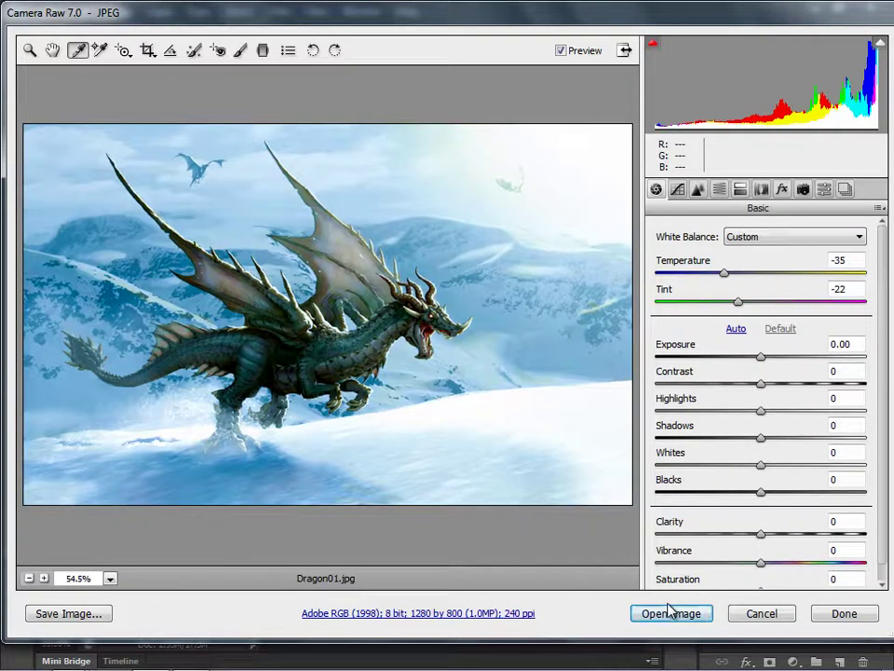
click(670, 610)
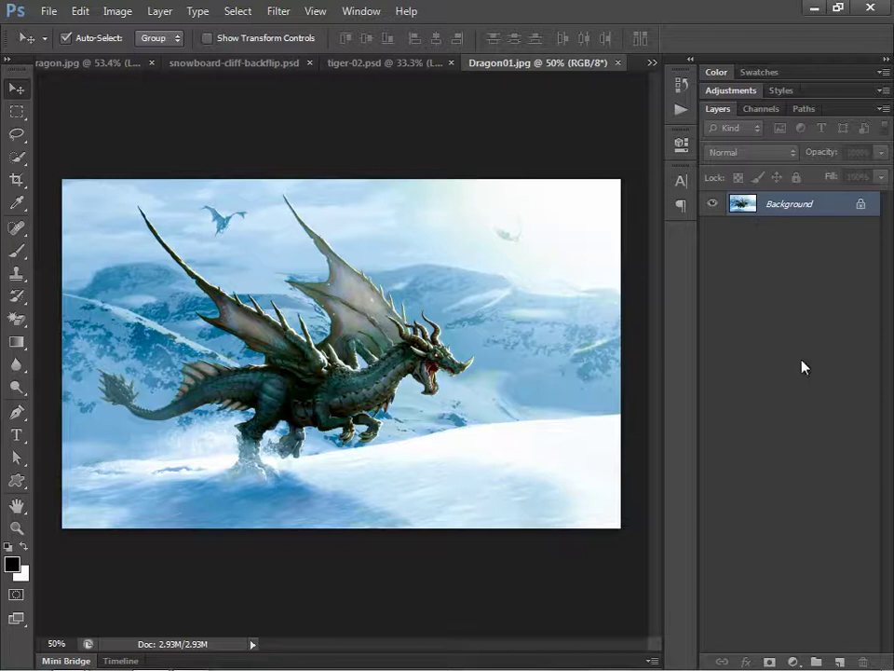
Duplicate the background to Layer 1 and marquee-select the dragon's tail and hind legs.
key(ctrl+j)
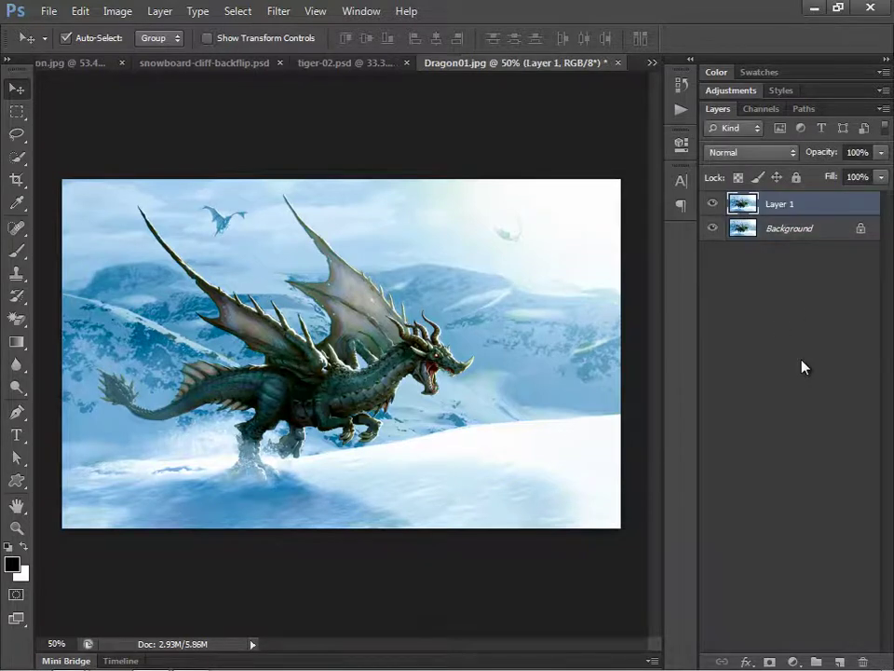
click(16, 111)
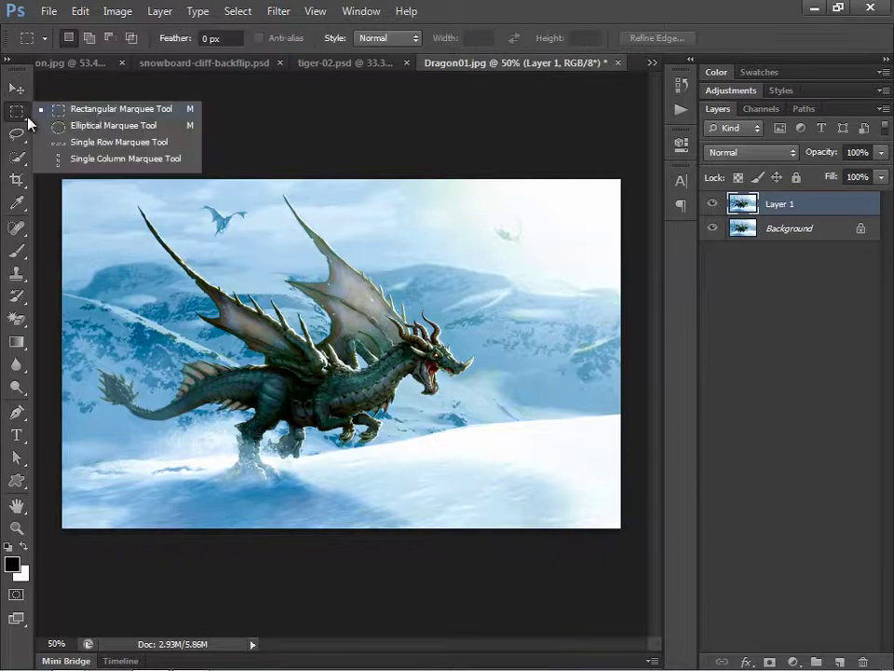
click(99, 111)
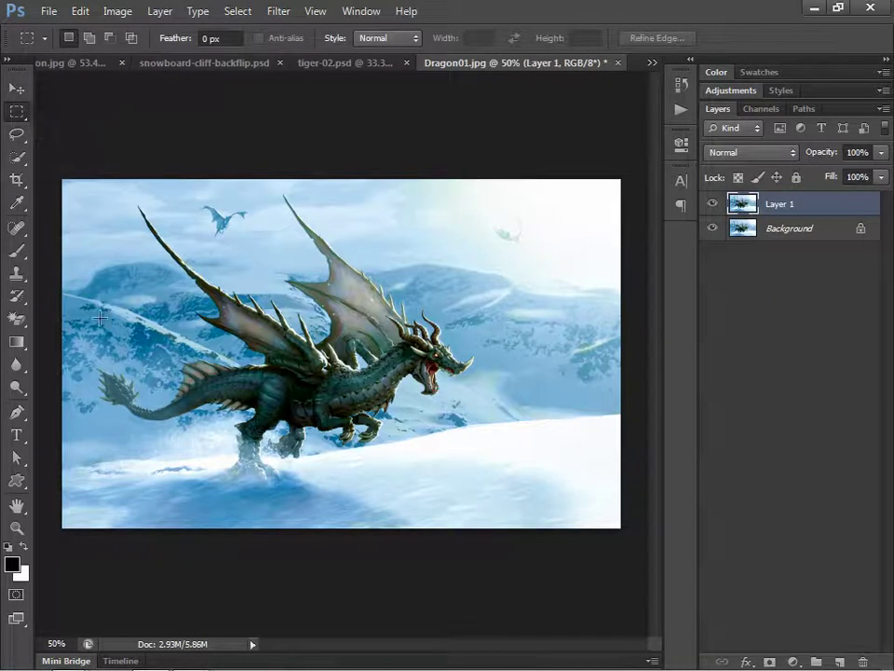
mouse_move(66, 225)
mouse_down()
mouse_move(264, 368)
mouse_move(299, 463)
mouse_move(296, 478)
mouse_move(310, 491)
mouse_up()
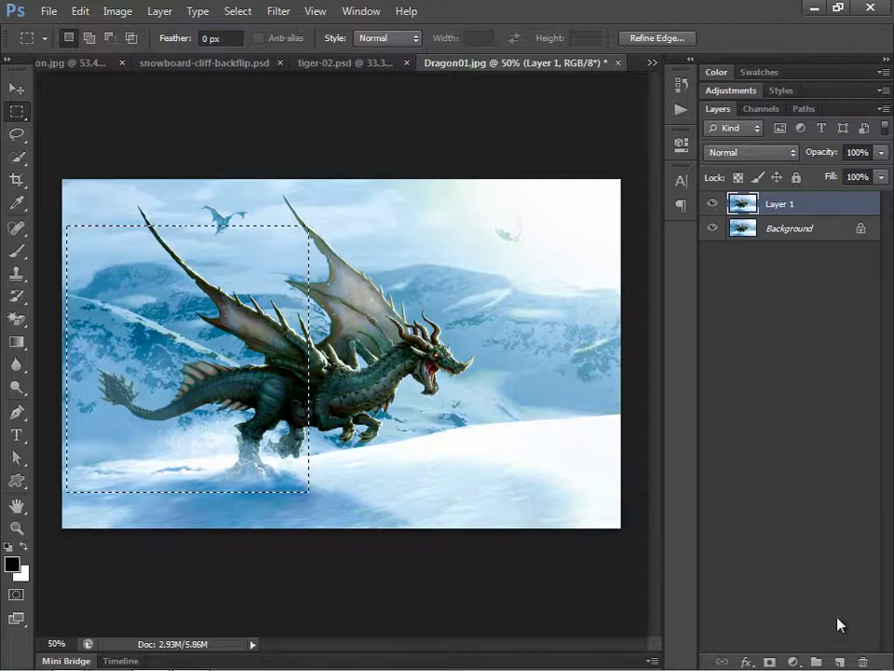
On a new Layer 2, stroke the selection 20 px white, Inside.
click(839, 661)
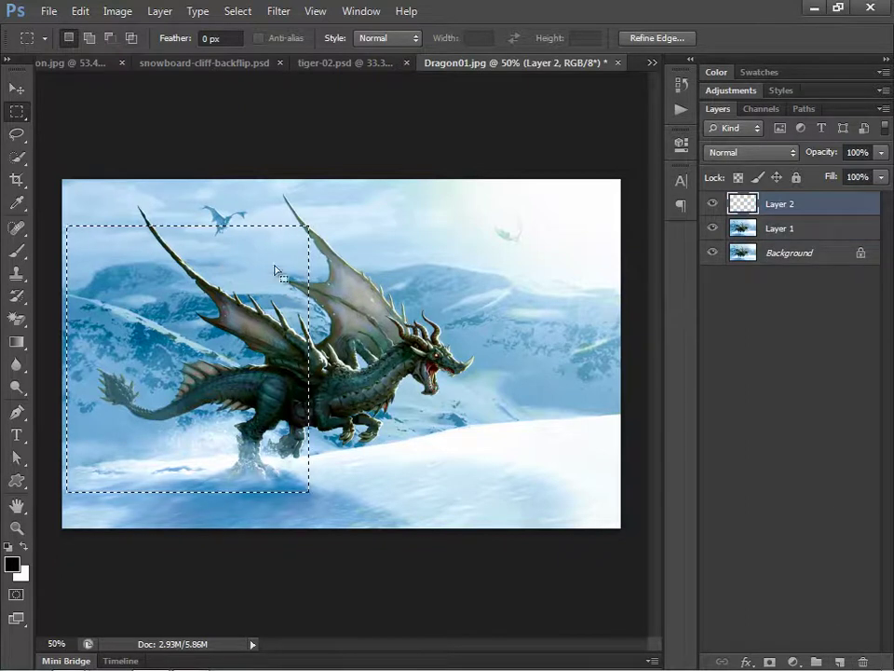
right_click(226, 268)
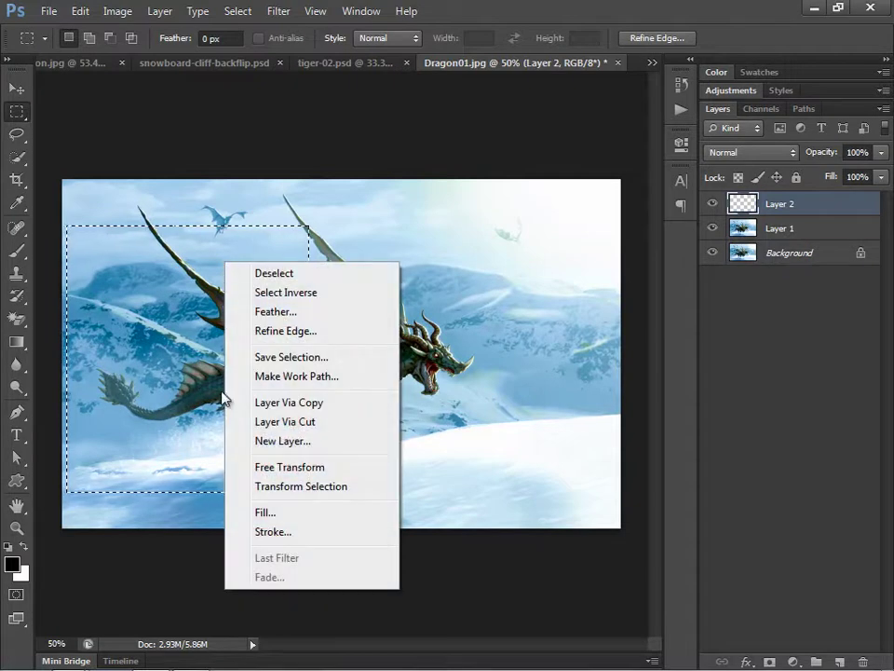
click(272, 532)
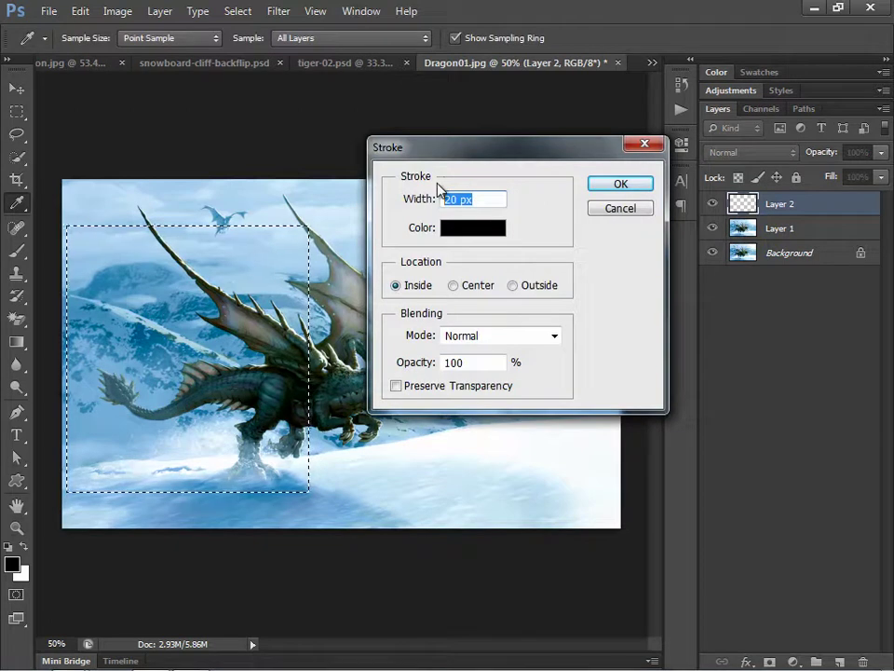
text(20)
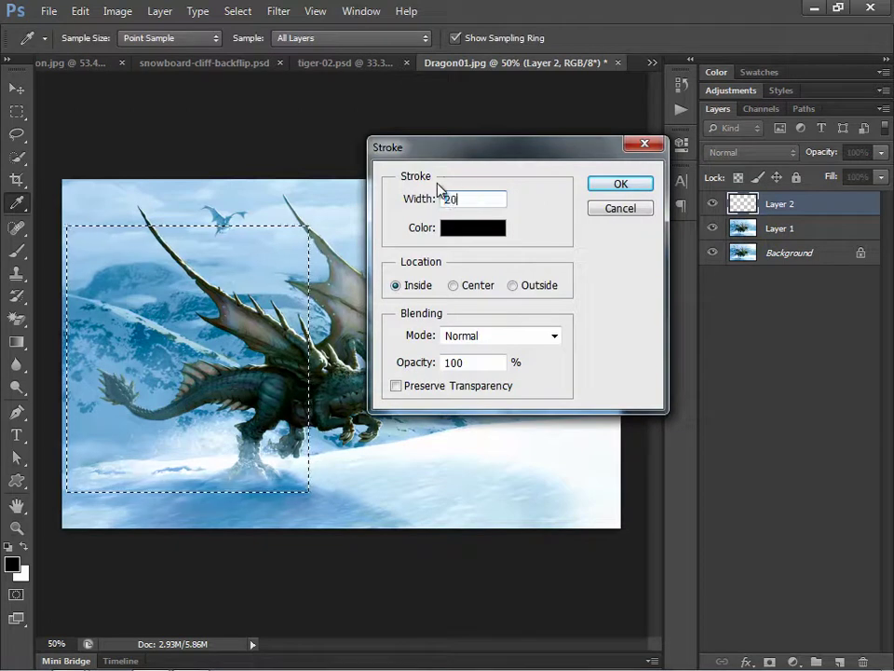
click(485, 230)
click(449, 325)
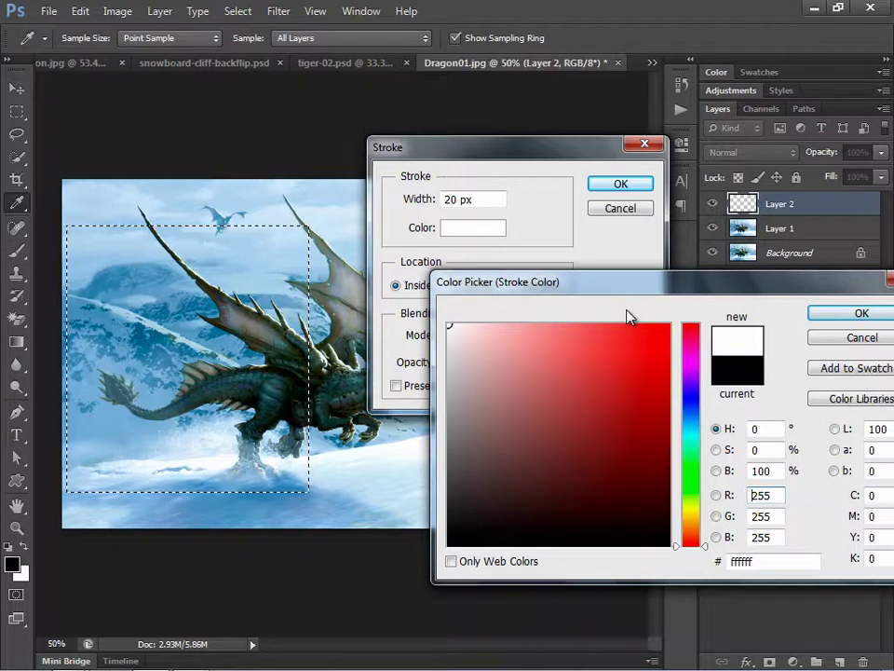
click(835, 314)
click(620, 184)
Deselect and skew the white frame in perspective, shortening its right side.
key(m)
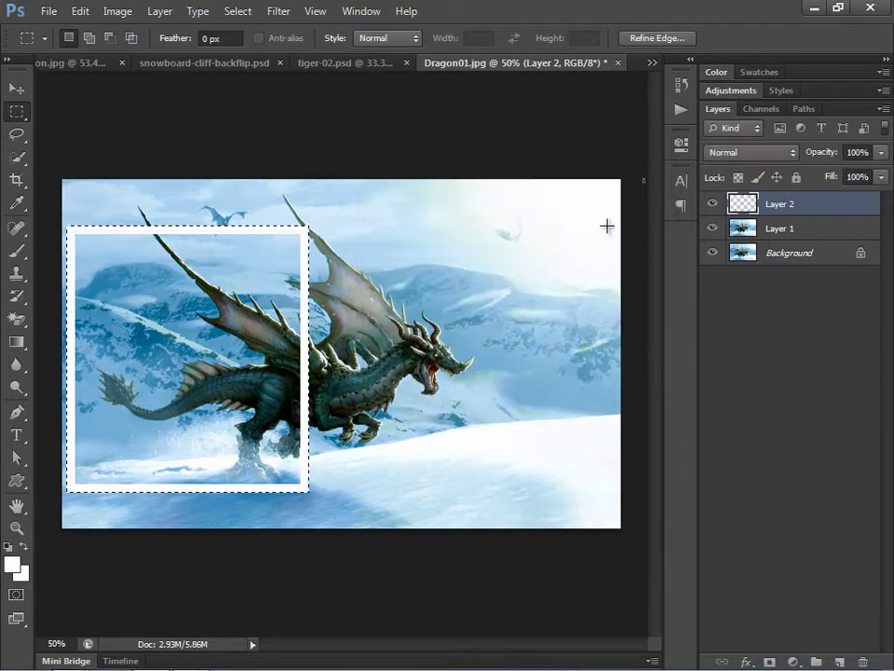
key(ctrl+d)
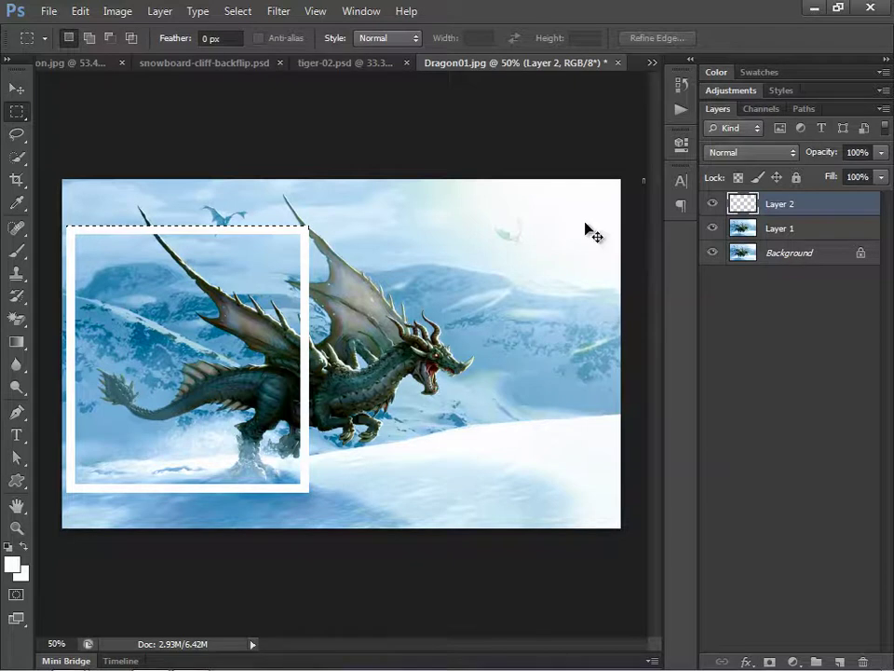
key(ctrl+t)
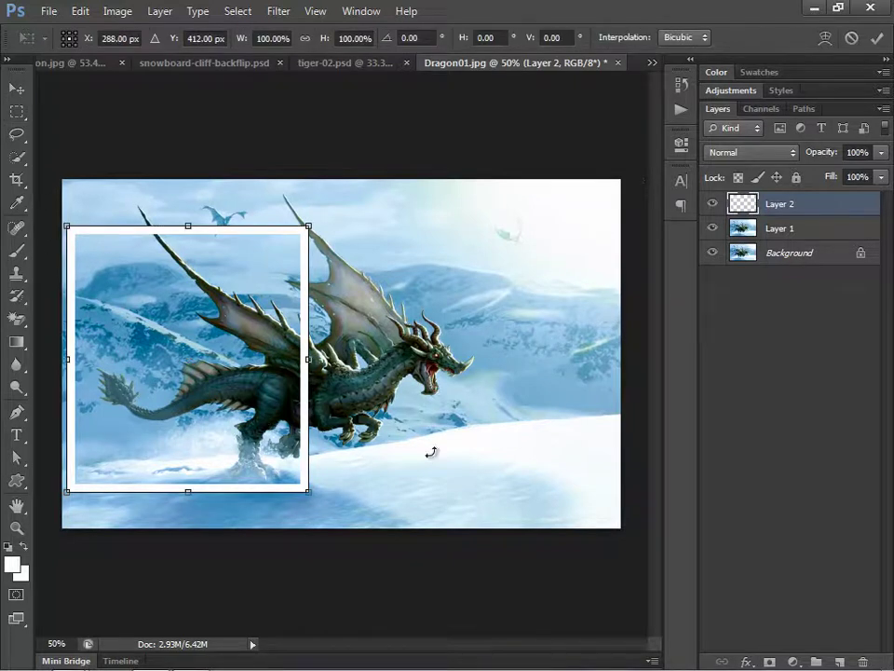
right_click(221, 283)
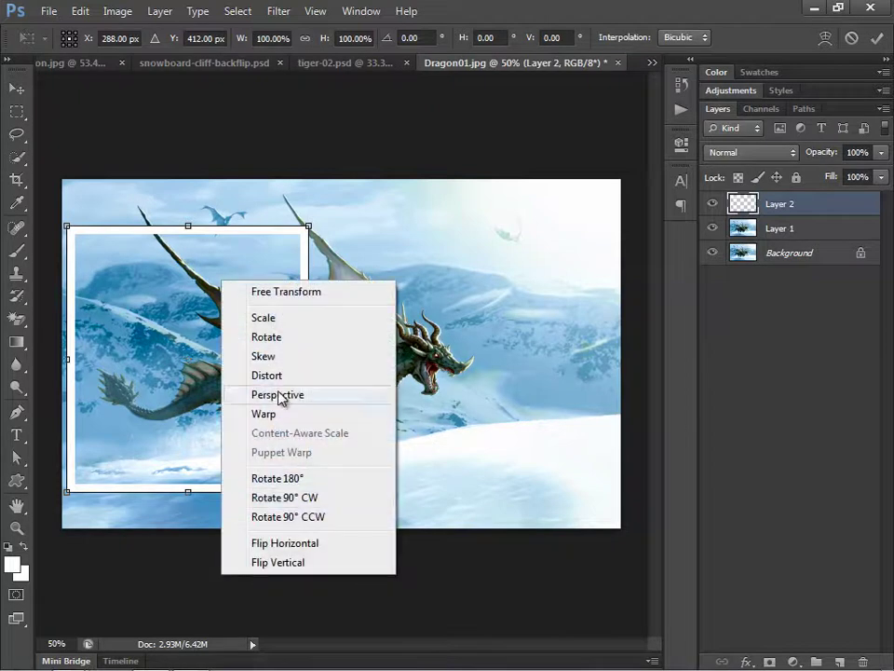
click(277, 395)
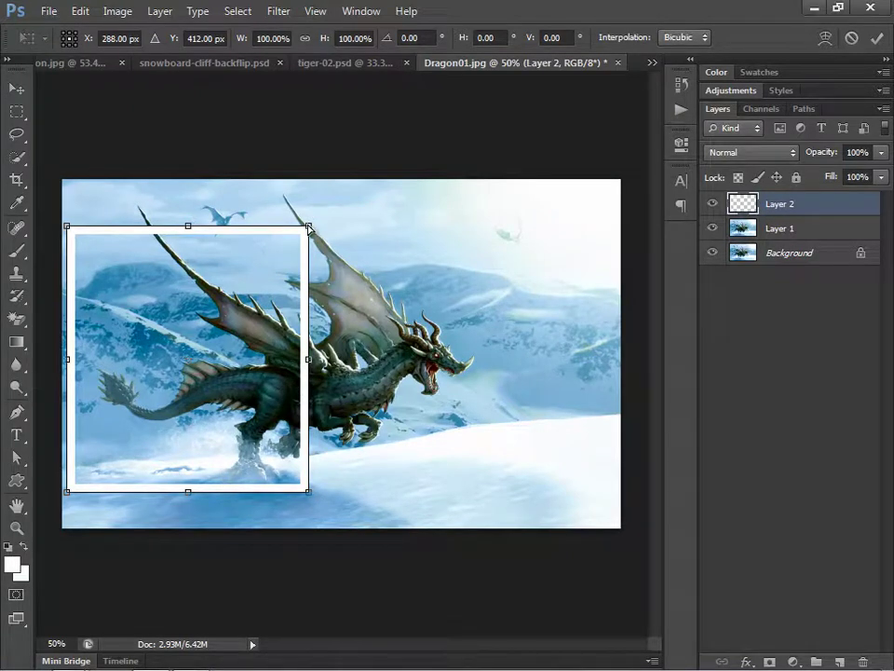
drag(308, 227, 308, 252)
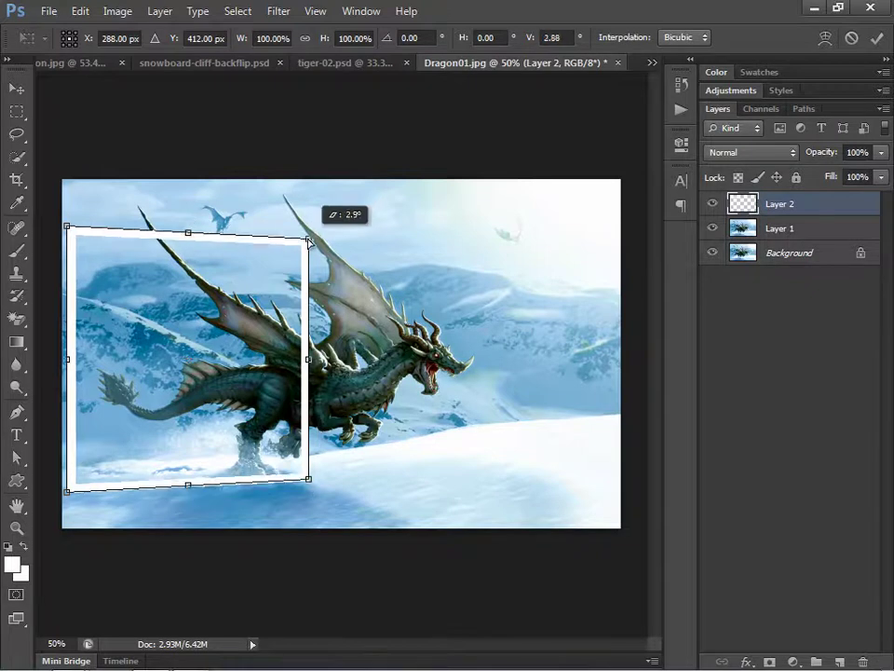
drag(308, 254, 308, 257)
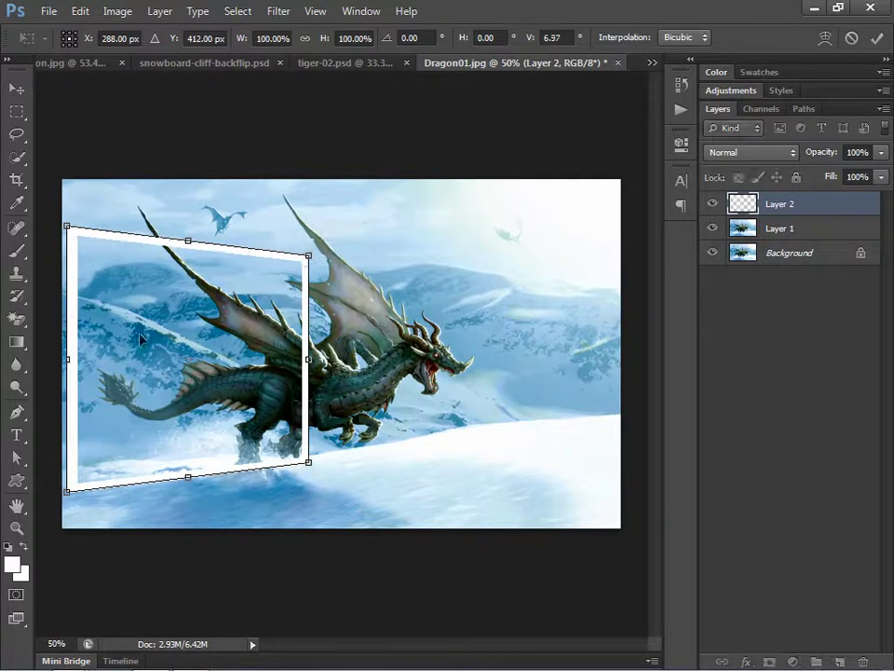
key(Return)
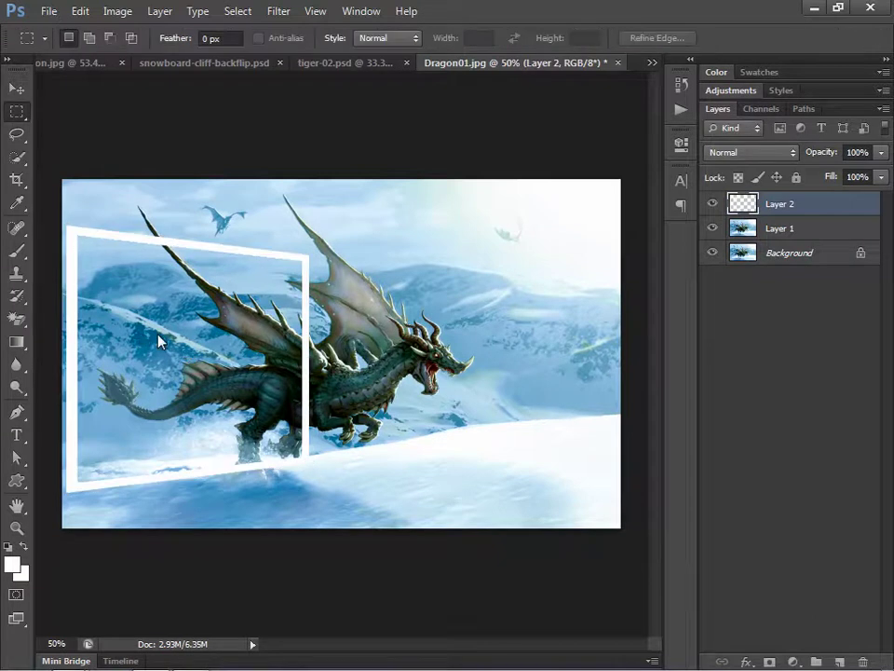
Narrow the frame slightly by pulling its left edge inward.
key(ctrl+t)
drag(66, 358, 72, 359)
key(Return)
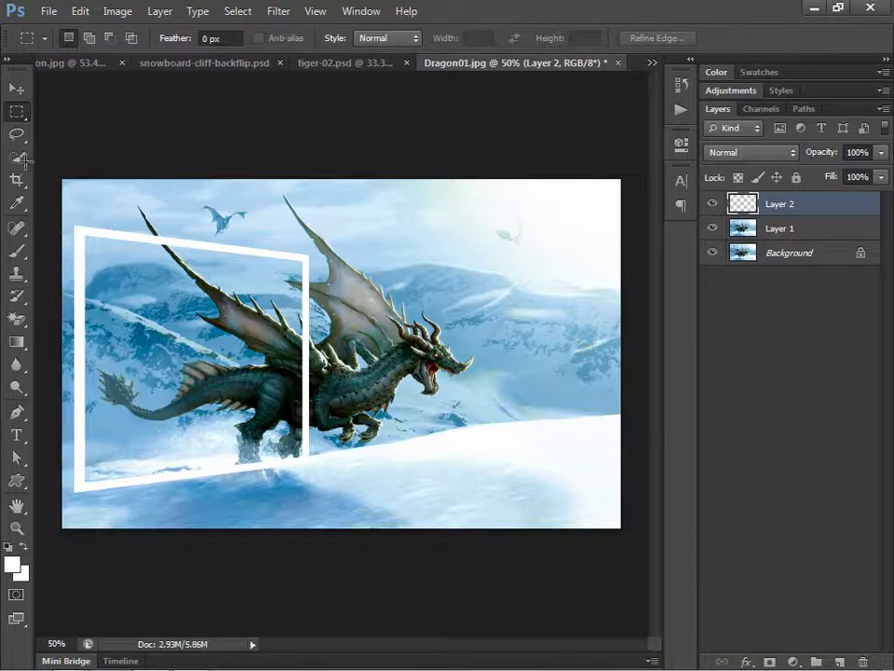
Nudge the white frame slightly down and right around the tail, and select Layer 1.
click(17, 88)
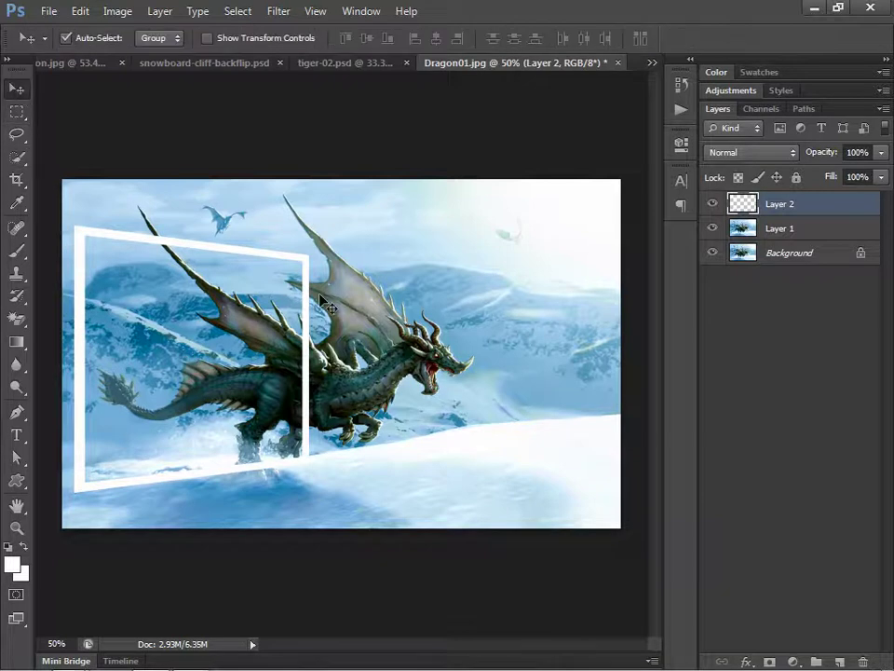
drag(246, 253, 255, 272)
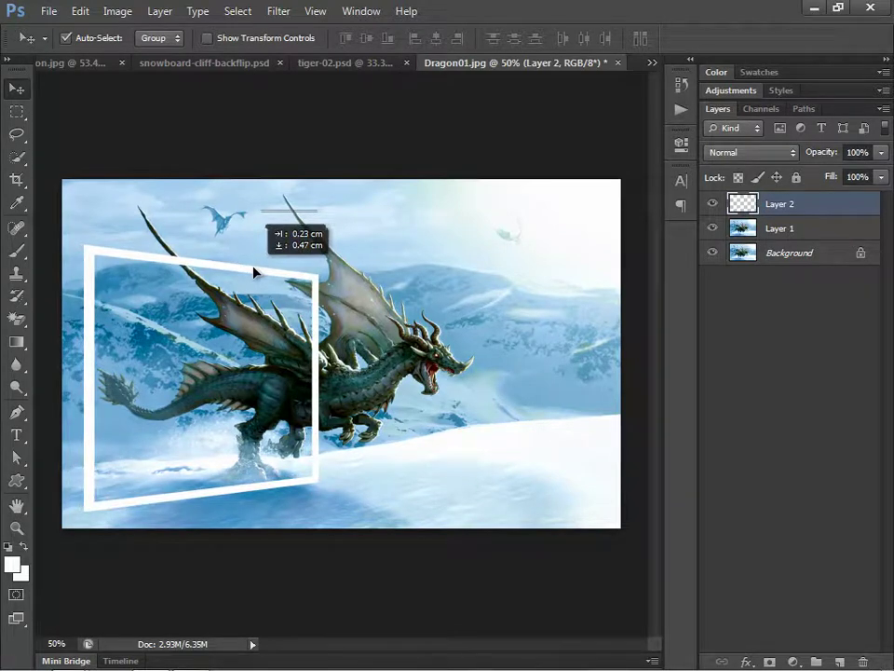
drag(254, 272, 253, 271)
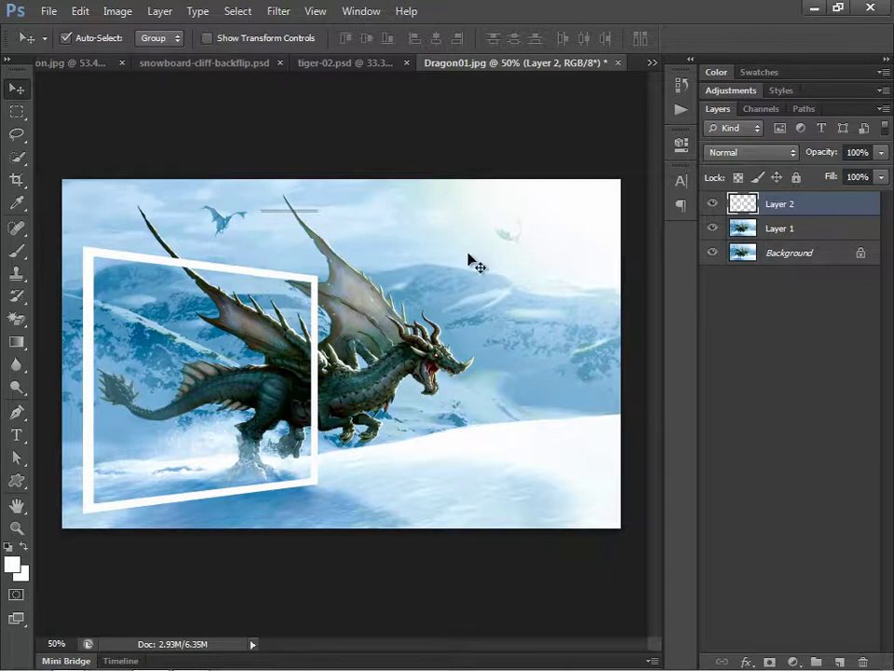
click(781, 229)
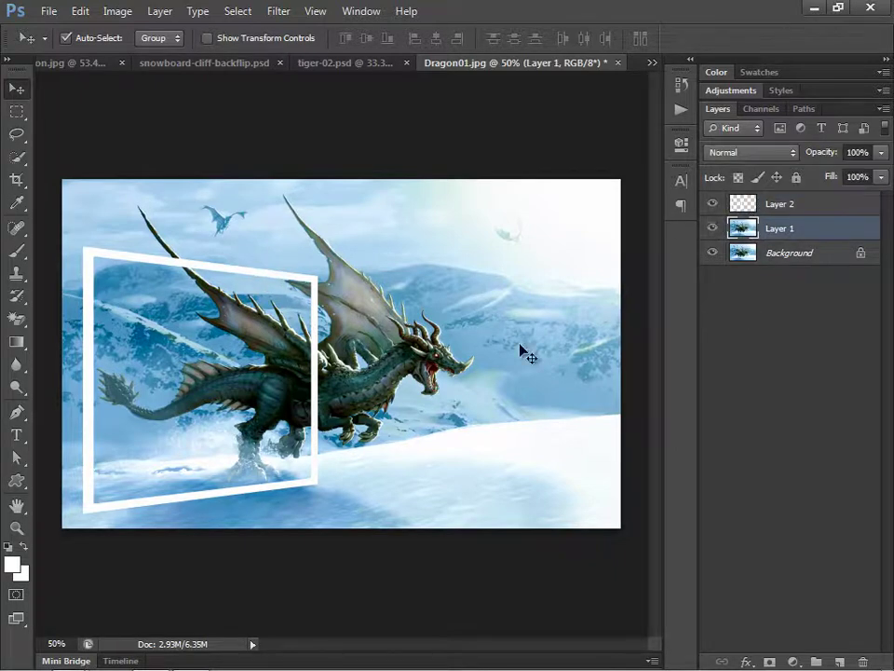
Pen-trace the frame's four inner corners, make it a selection, and copy it to Layer 3.
click(18, 412)
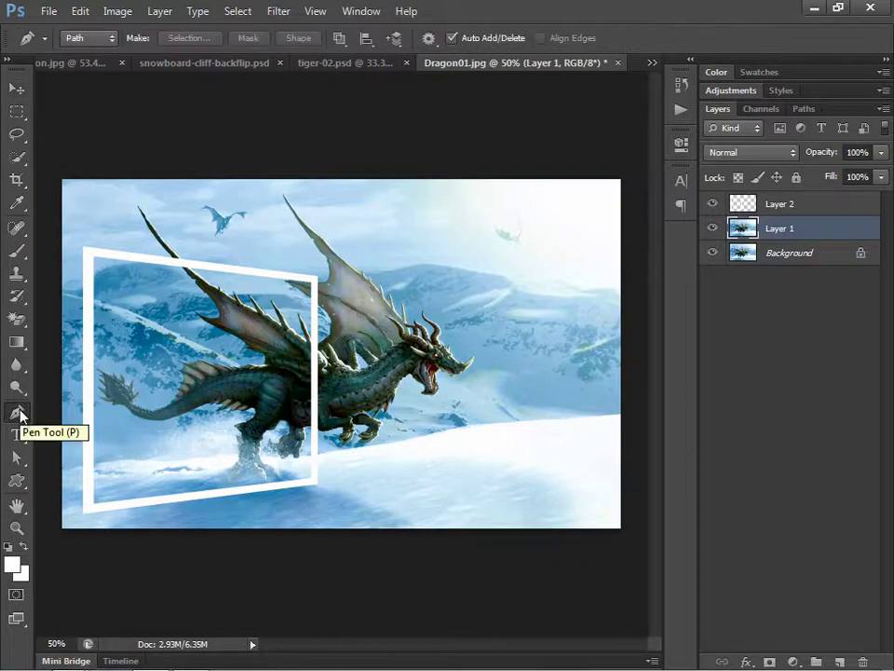
scroll(183, 343, up, 1)
drag(184, 343, 314, 361)
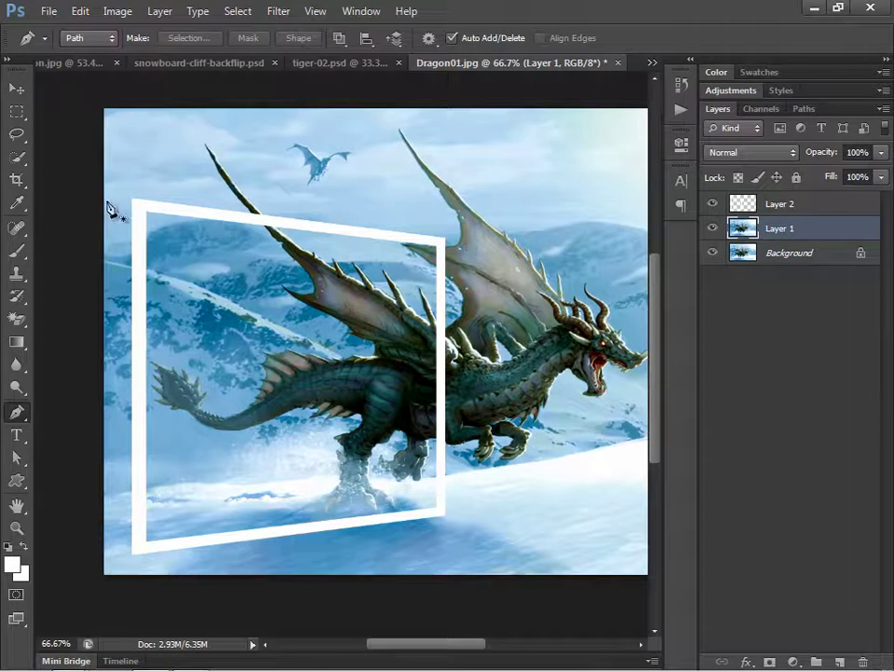
click(139, 208)
click(139, 544)
click(443, 512)
click(443, 243)
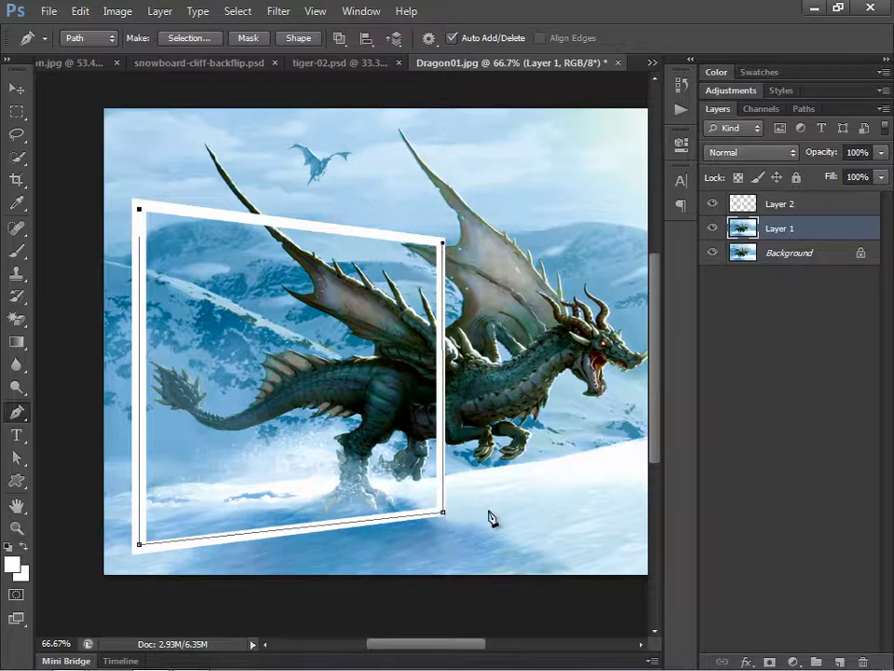
click(138, 210)
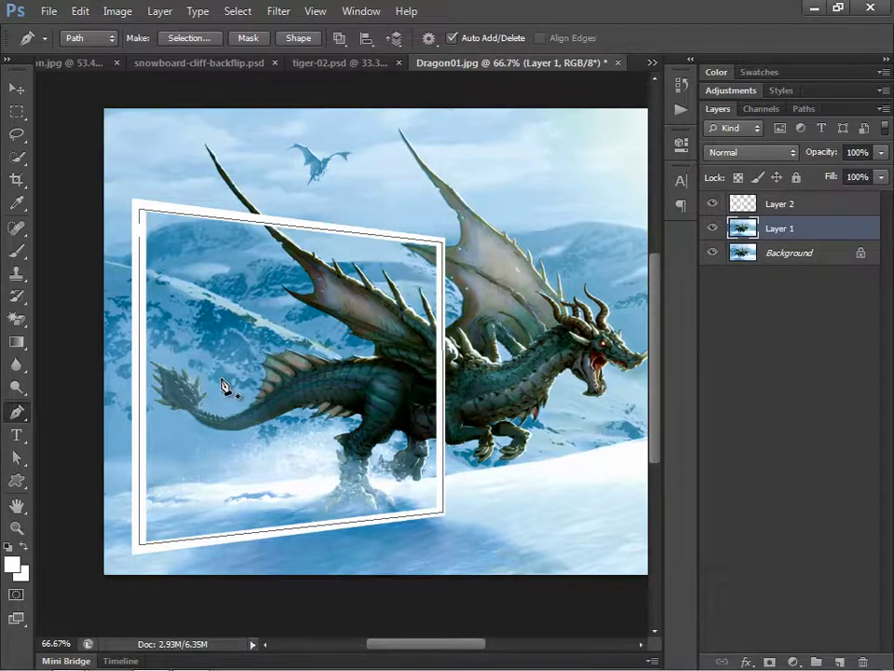
click(222, 384)
key(ctrl+Return)
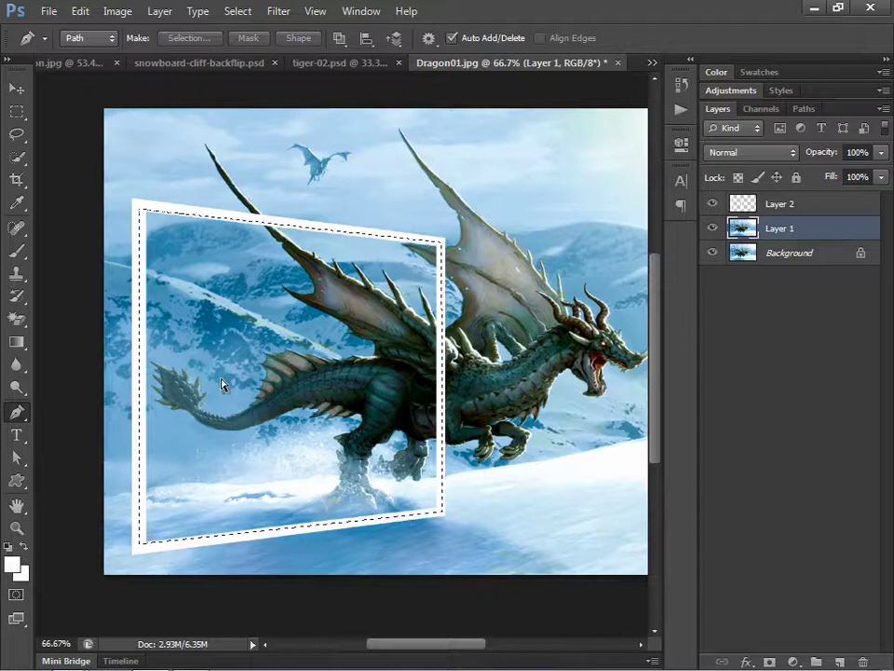
key(ctrl+j)
click(712, 253)
click(713, 277)
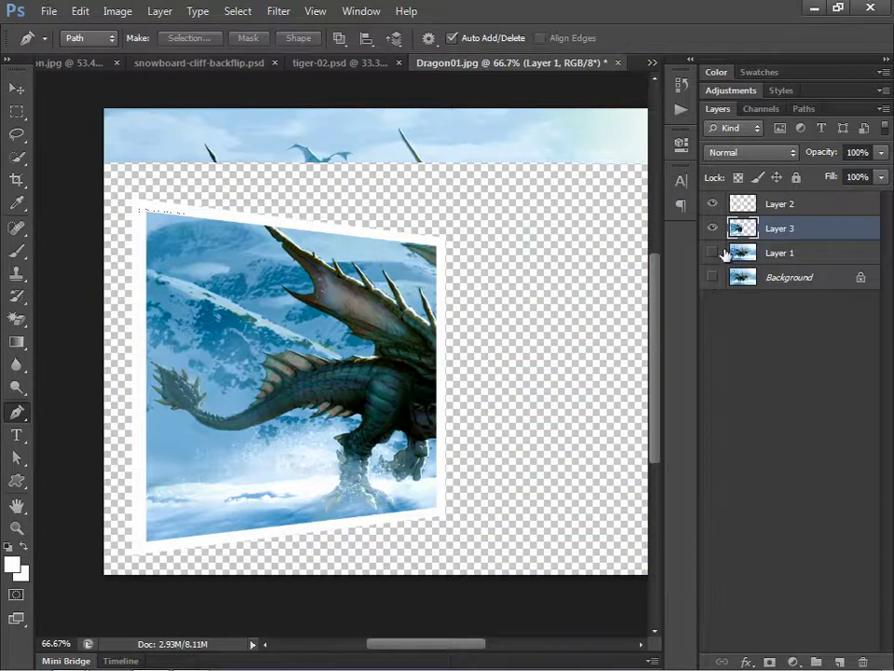
click(713, 277)
click(713, 253)
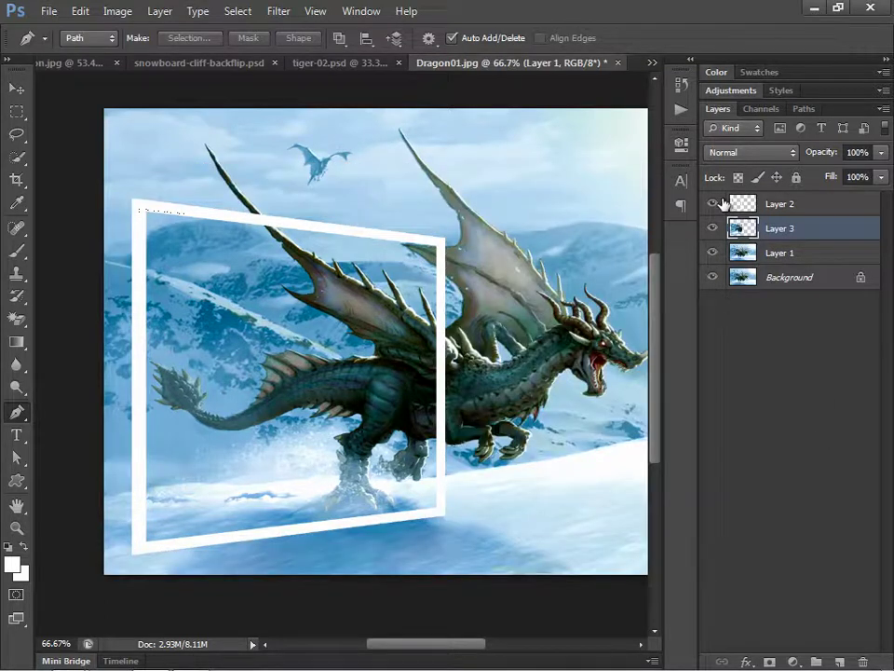
click(722, 202)
click(723, 202)
click(722, 202)
click(723, 202)
Zoom in on the dragon's belly and hide the white frame layer (Layer 2).
key(ctrl+plus)
scroll(608, 337, right, 3)
scroll(608, 337, right, 3)
key(ctrl+plus)
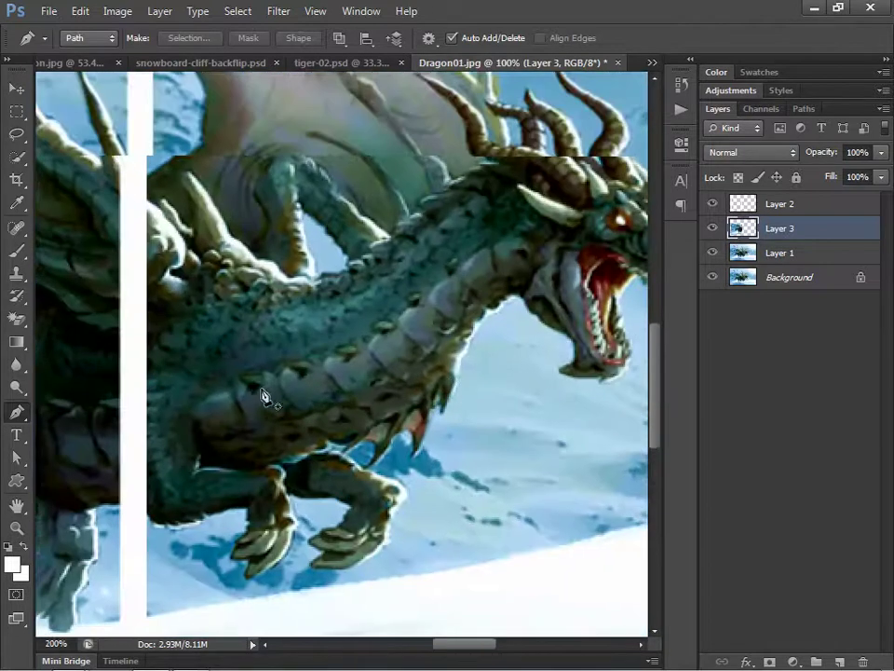
drag(265, 395, 395, 385)
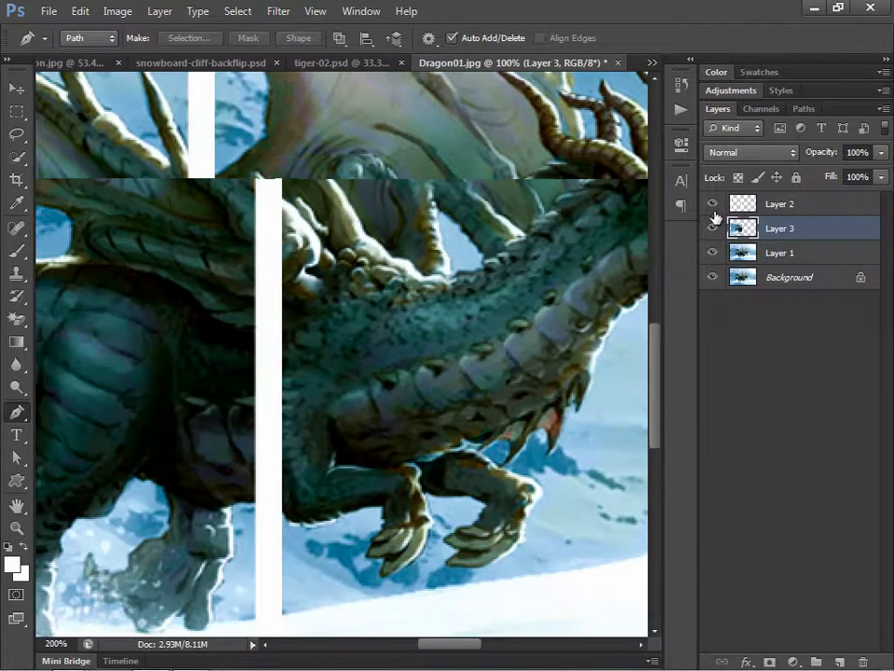
click(713, 203)
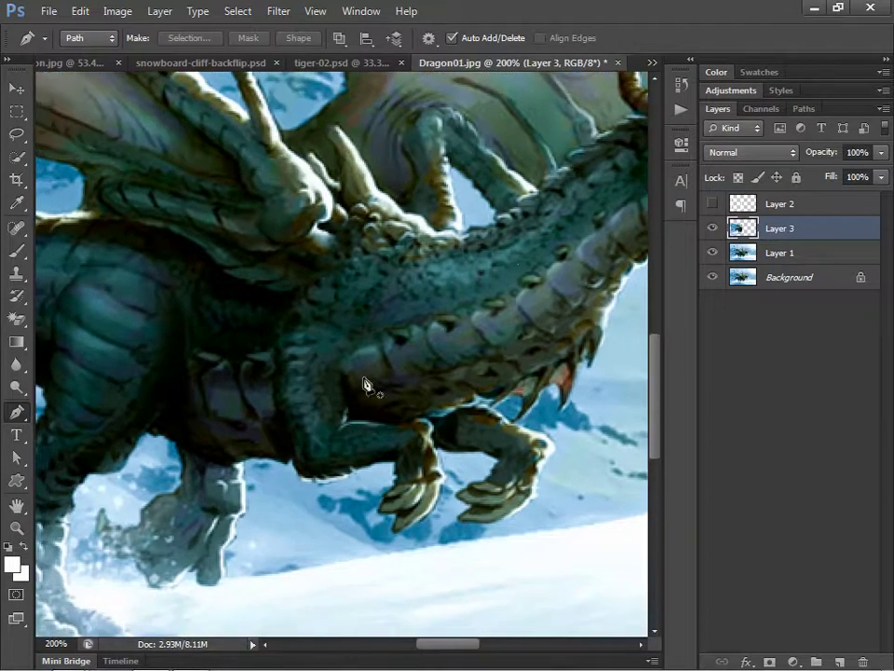
click(713, 204)
click(713, 204)
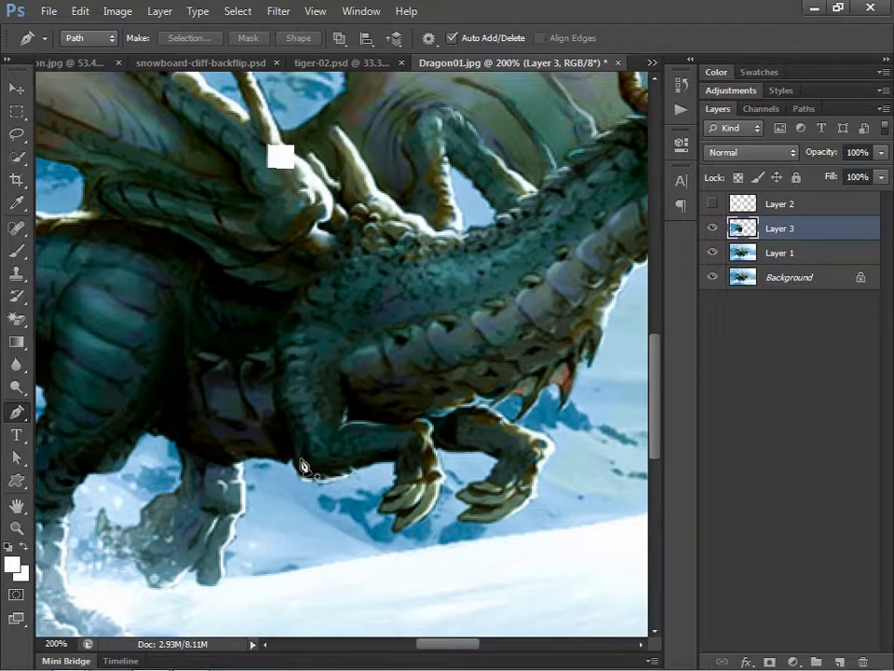
scroll(301, 463, up, 2)
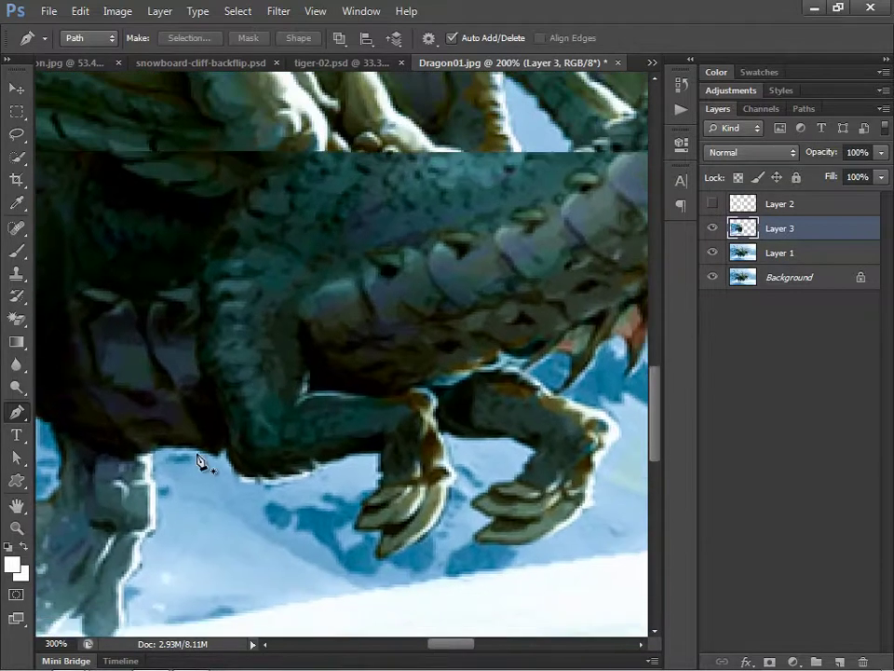
Pen-trace the dragon's belly edge down and around its front claw.
click(188, 451)
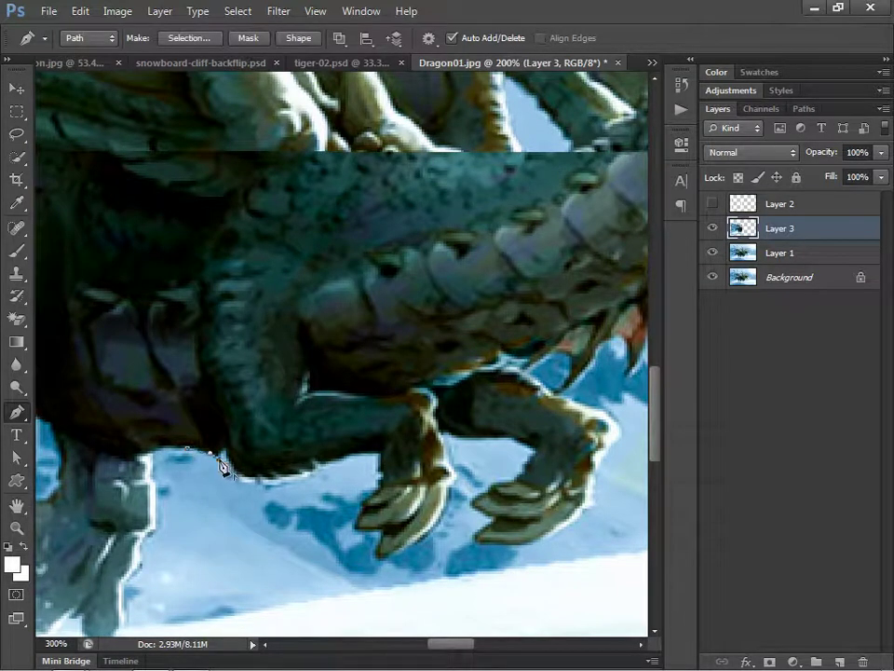
mouse_move(244, 479)
mouse_down()
mouse_move(254, 491)
mouse_move(341, 447)
mouse_move(395, 460)
mouse_move(383, 463)
mouse_move(382, 483)
mouse_up()
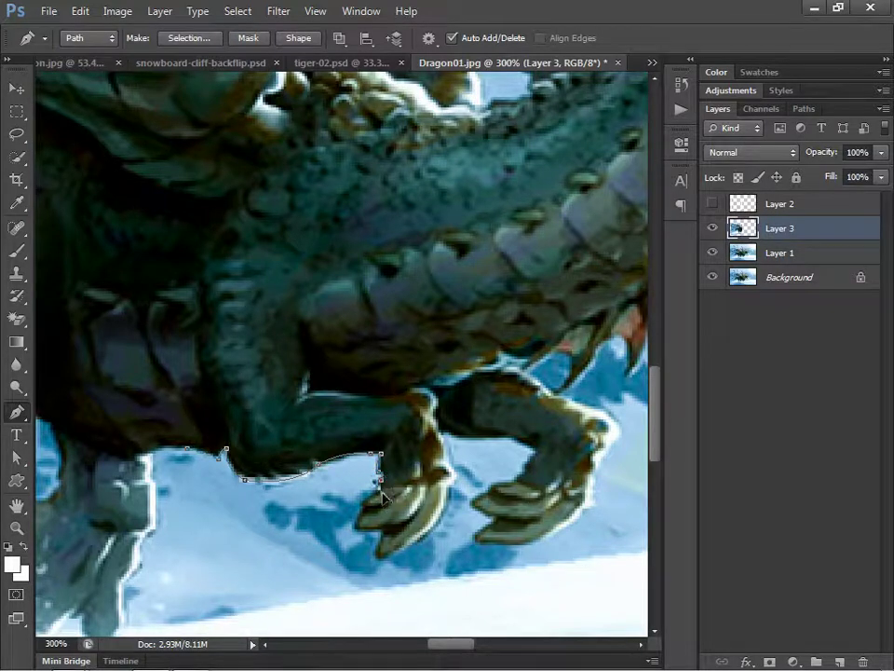
key(ctrl+plus)
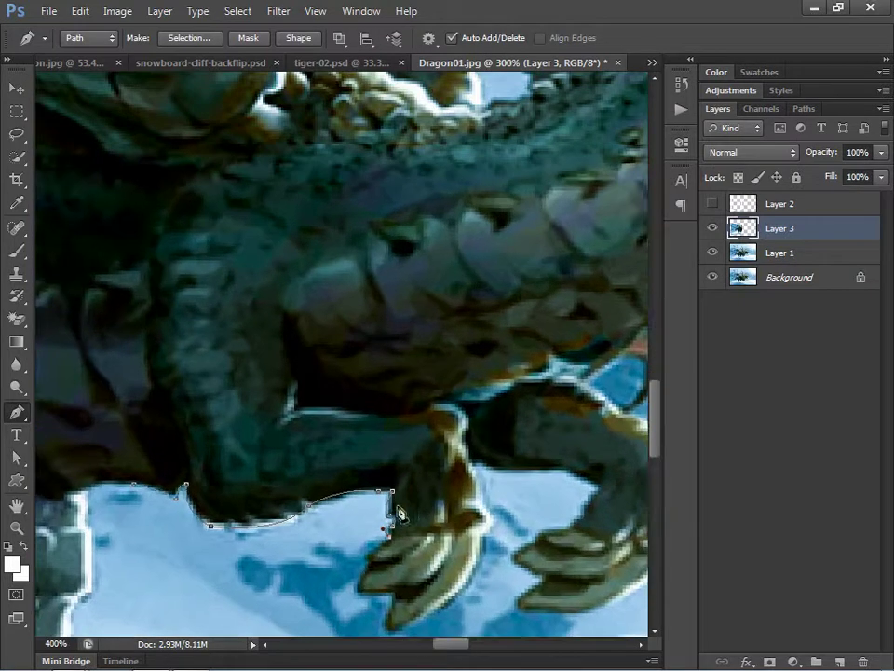
click(368, 557)
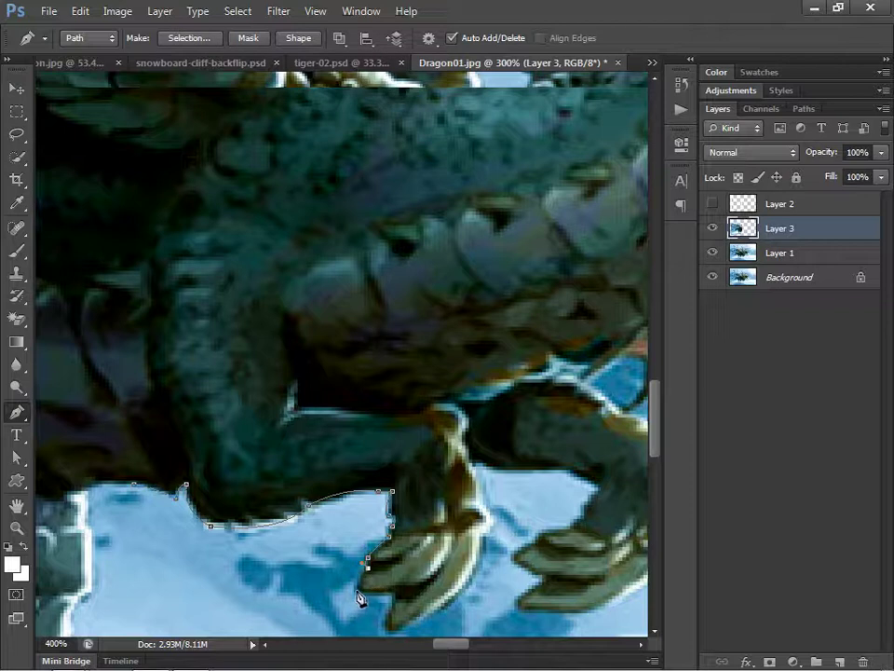
mouse_move(365, 595)
mouse_down()
mouse_move(396, 517)
mouse_move(358, 472)
mouse_up()
drag(345, 530, 371, 529)
alt+click(346, 530)
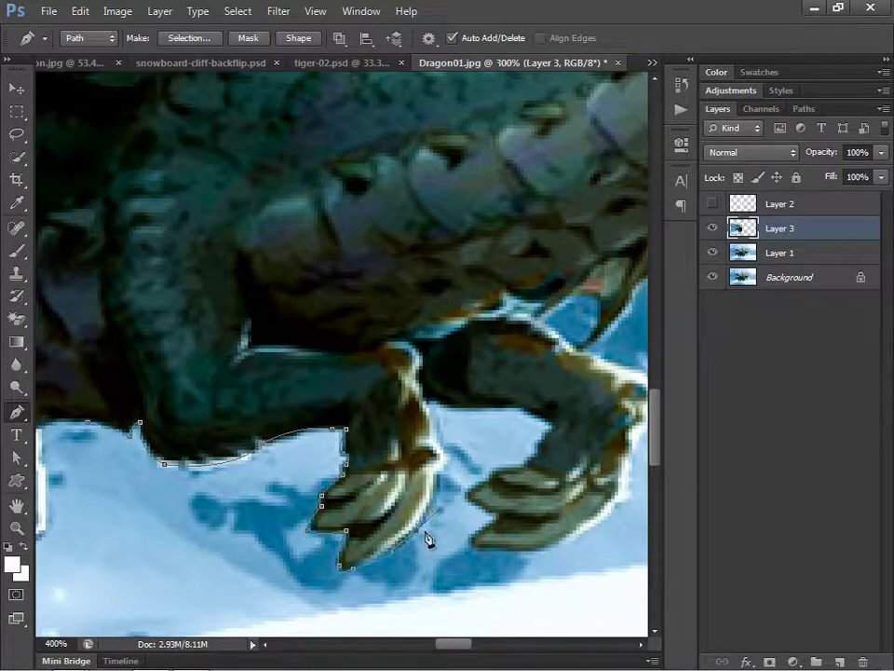
drag(431, 525, 417, 540)
drag(437, 478, 434, 447)
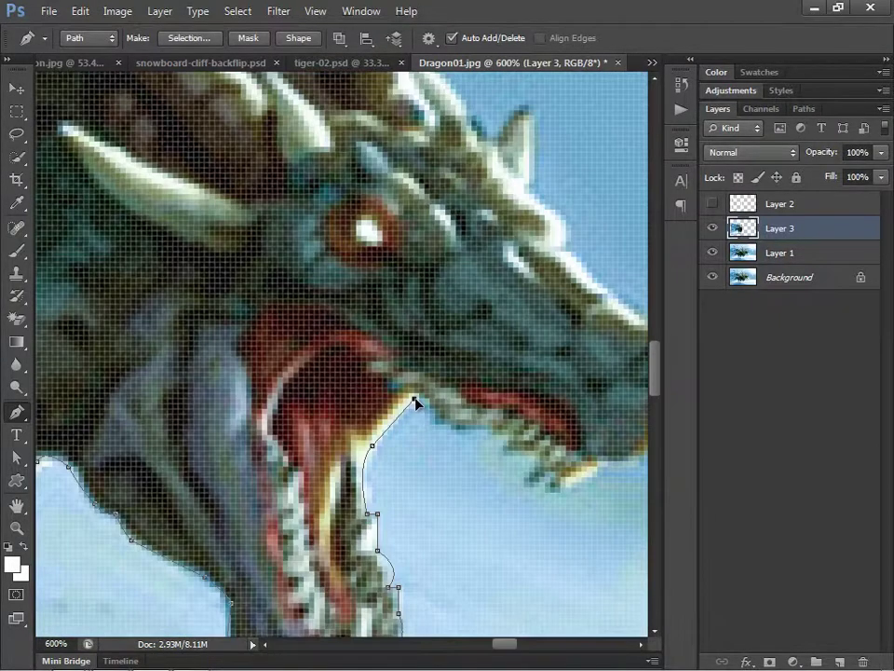
Continue the pen path along the jaw and teeth toward the snout.
click(415, 400)
click(435, 430)
click(451, 431)
click(487, 430)
click(507, 440)
click(503, 455)
click(535, 456)
mouse_move(544, 484)
mouse_down()
mouse_move(557, 495)
mouse_move(601, 465)
mouse_move(521, 523)
mouse_move(440, 553)
mouse_up()
Extend the path along the horns and up the edge of a back spine.
drag(516, 491, 475, 501)
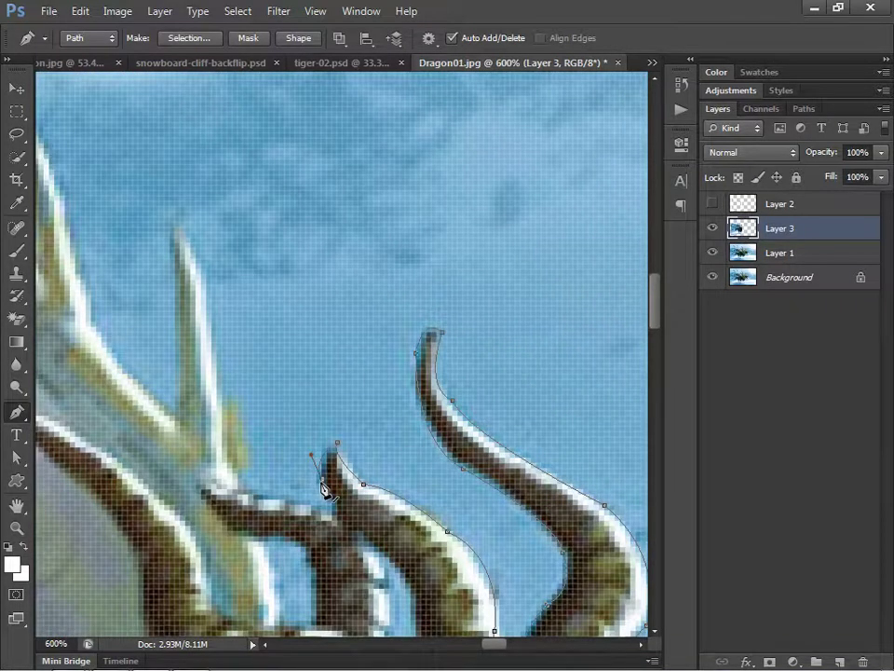
drag(320, 473, 322, 313)
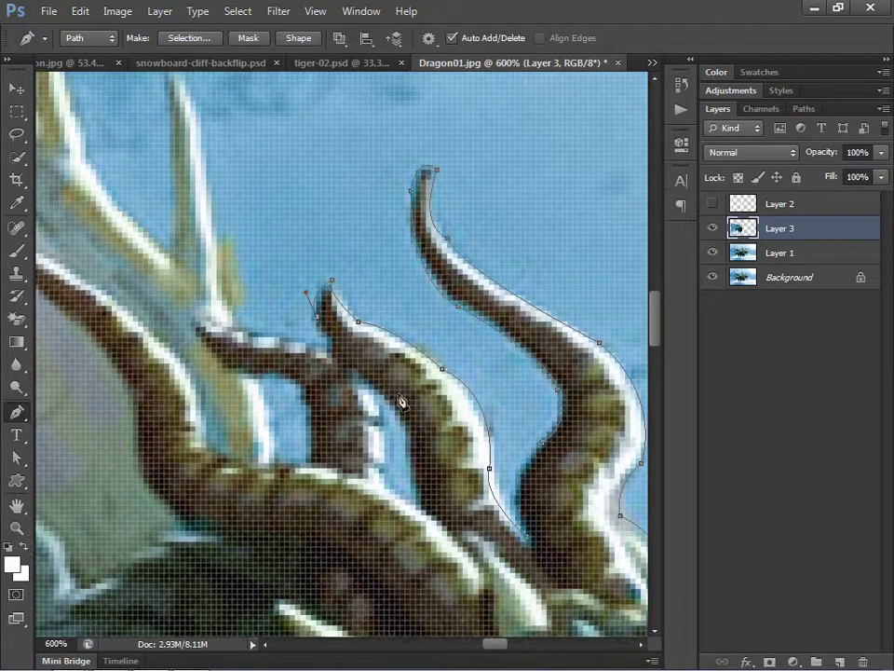
drag(345, 370, 360, 378)
mouse_move(413, 435)
mouse_down()
mouse_move(413, 456)
mouse_move(412, 447)
mouse_up()
click(378, 410)
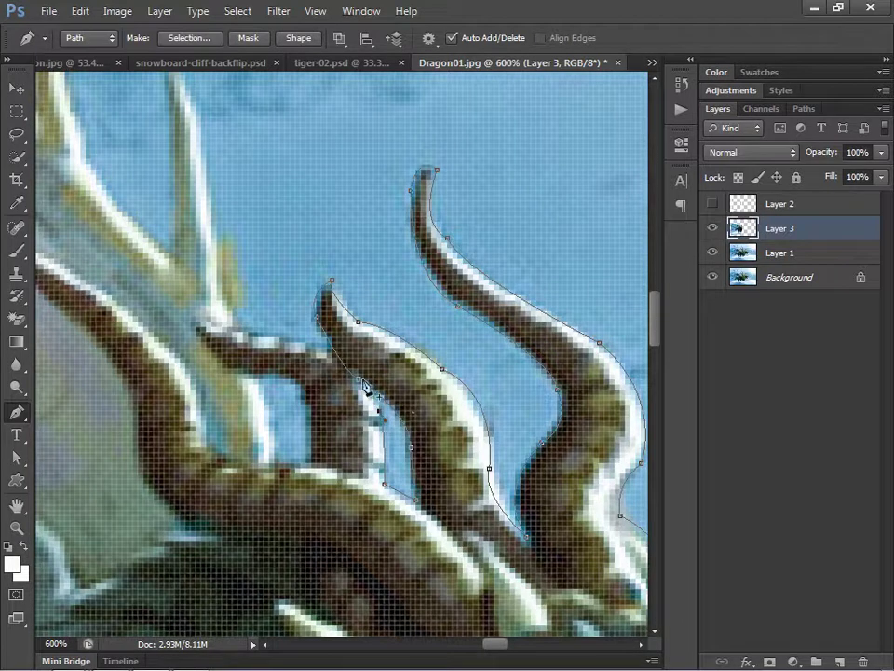
scroll(267, 339, up, 3)
scroll(350, 388, down, 3)
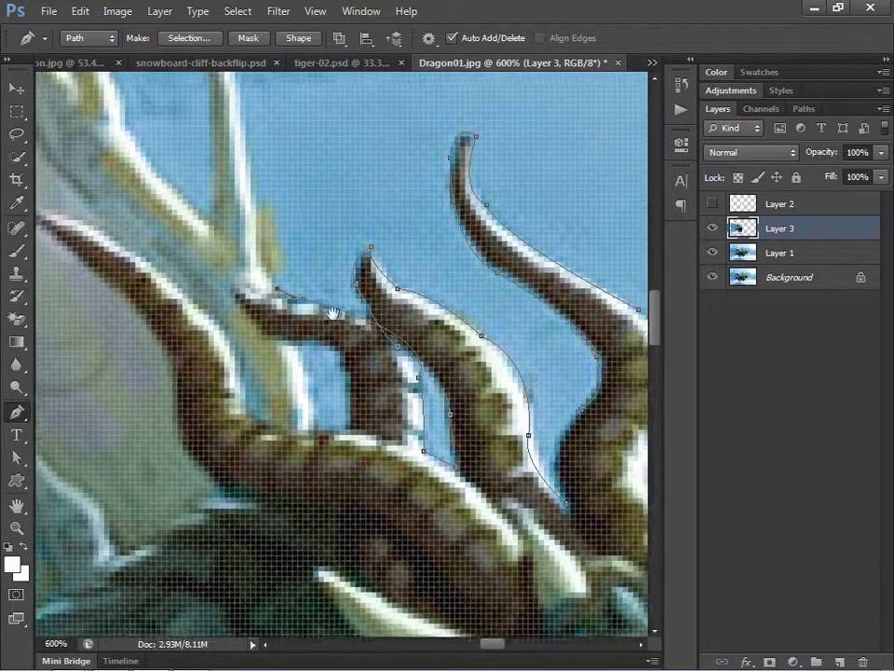
scroll(330, 309, down, 3)
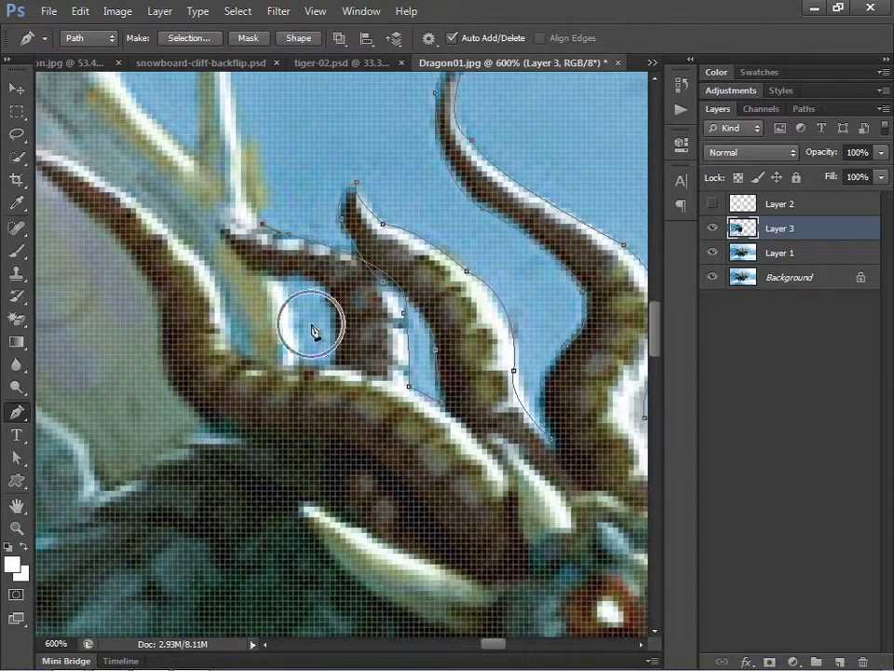
mouse_move(309, 304)
mouse_down()
mouse_move(376, 419)
mouse_move(384, 479)
mouse_up()
drag(340, 456, 338, 559)
drag(308, 445, 314, 392)
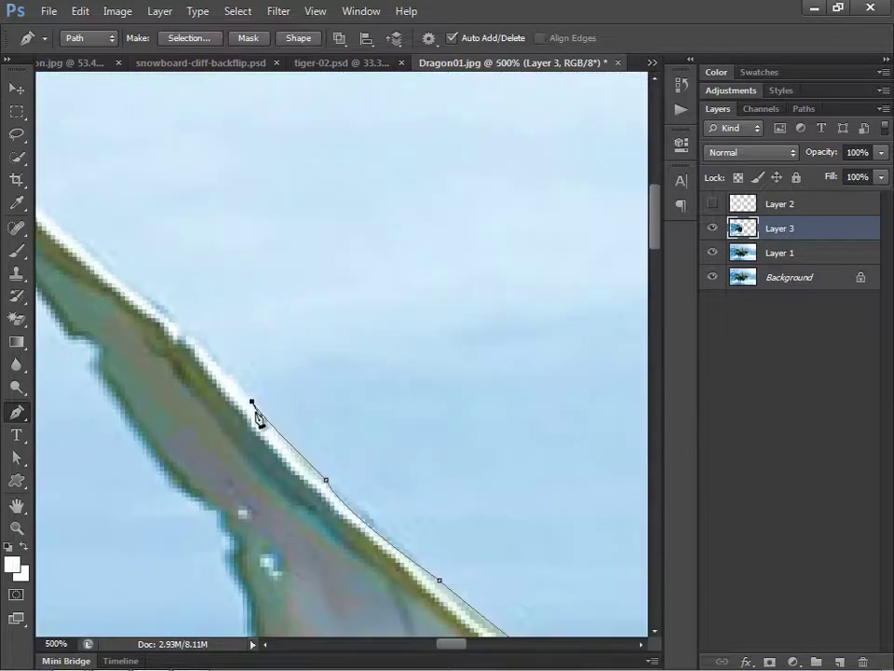
Continue the pen path along the wing's lower edge and around the dragon's outline.
drag(259, 419, 270, 418)
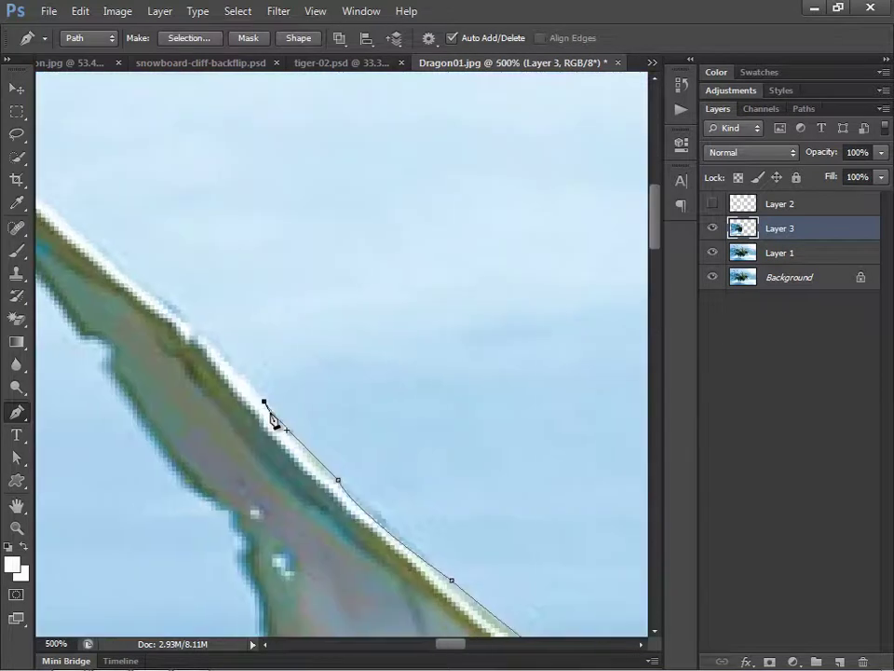
drag(235, 386, 277, 403)
drag(226, 420, 260, 473)
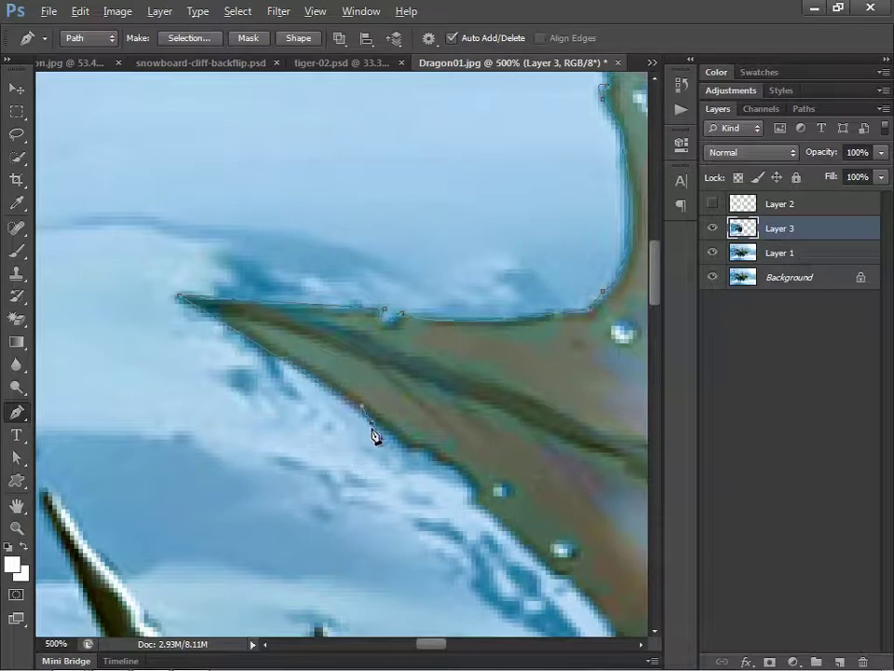
scroll(355, 415, down, 2)
click(316, 380)
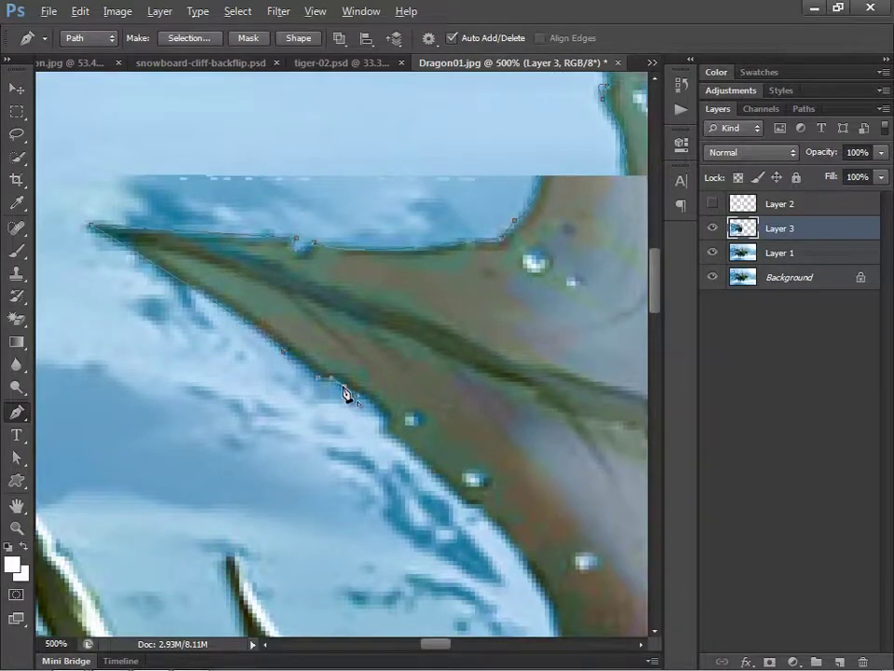
drag(400, 419, 316, 380)
click(300, 373)
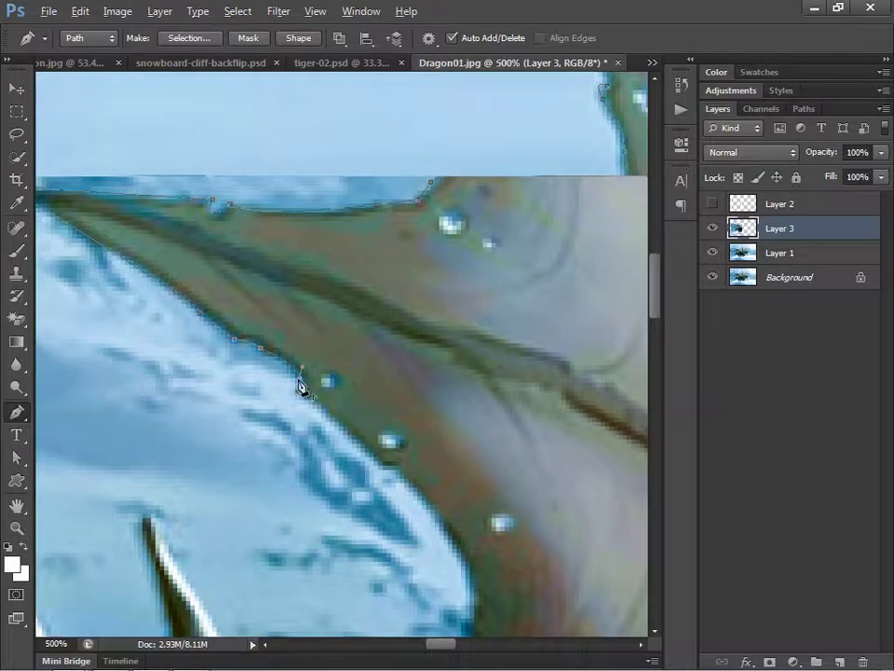
drag(374, 441, 326, 365)
click(329, 390)
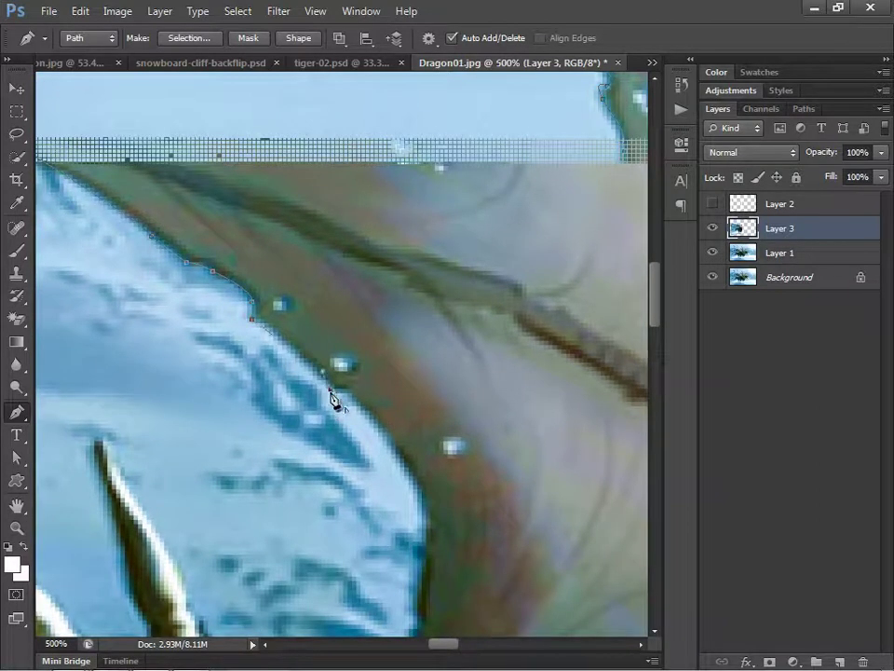
drag(365, 456, 354, 394)
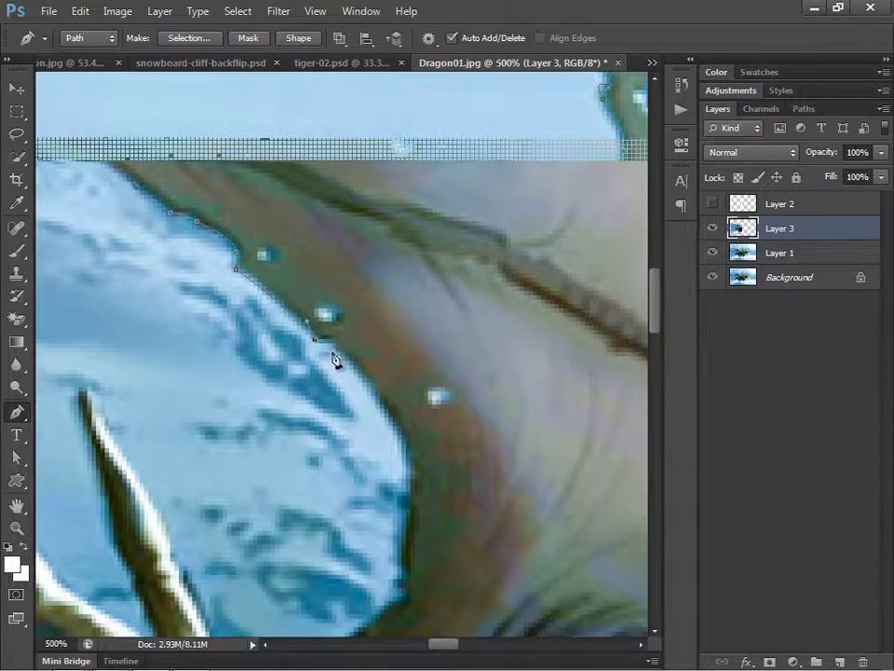
drag(405, 424, 405, 461)
drag(379, 526, 391, 333)
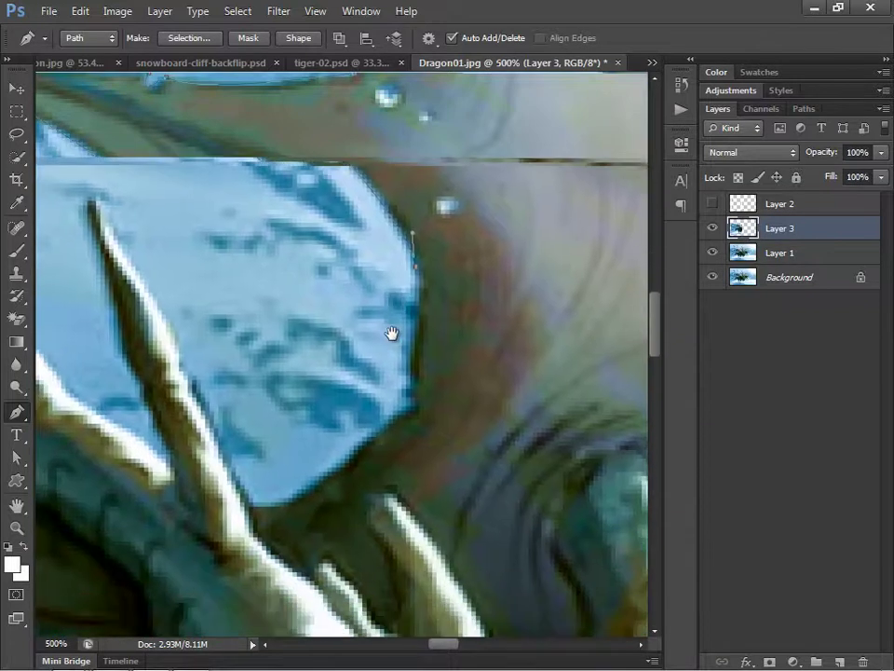
click(411, 408)
drag(278, 504, 256, 505)
alt+click(276, 504)
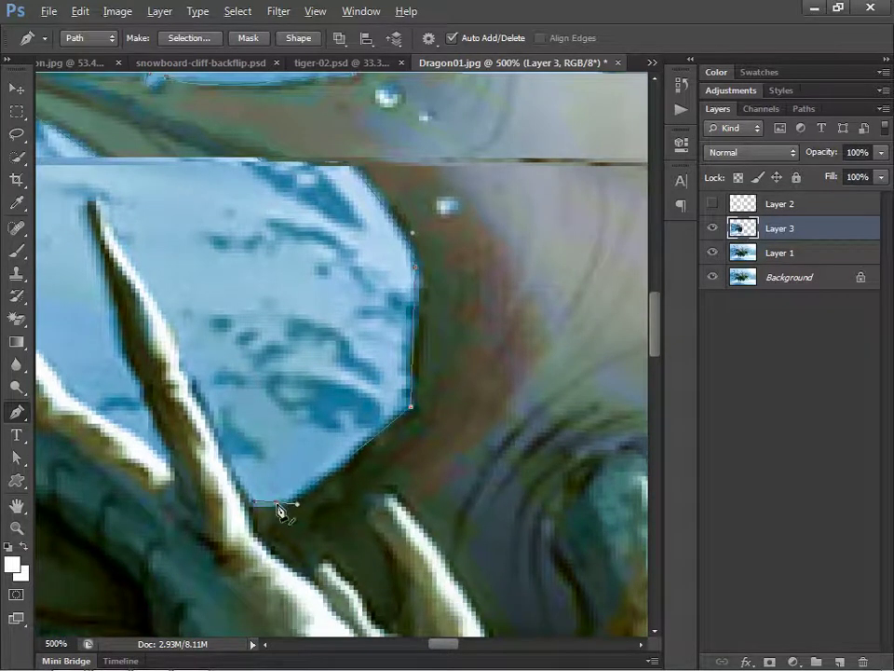
Toggle the white frame layer's visibility to check the path against the frame edge.
click(714, 204)
click(714, 204)
click(715, 204)
click(714, 204)
click(715, 204)
click(714, 204)
click(715, 204)
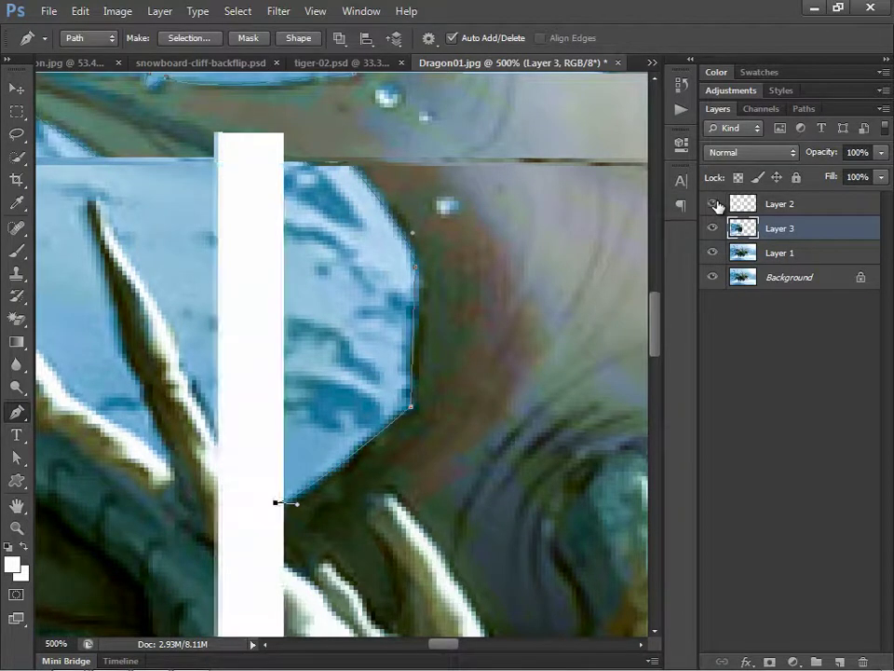
click(714, 204)
click(716, 205)
click(716, 205)
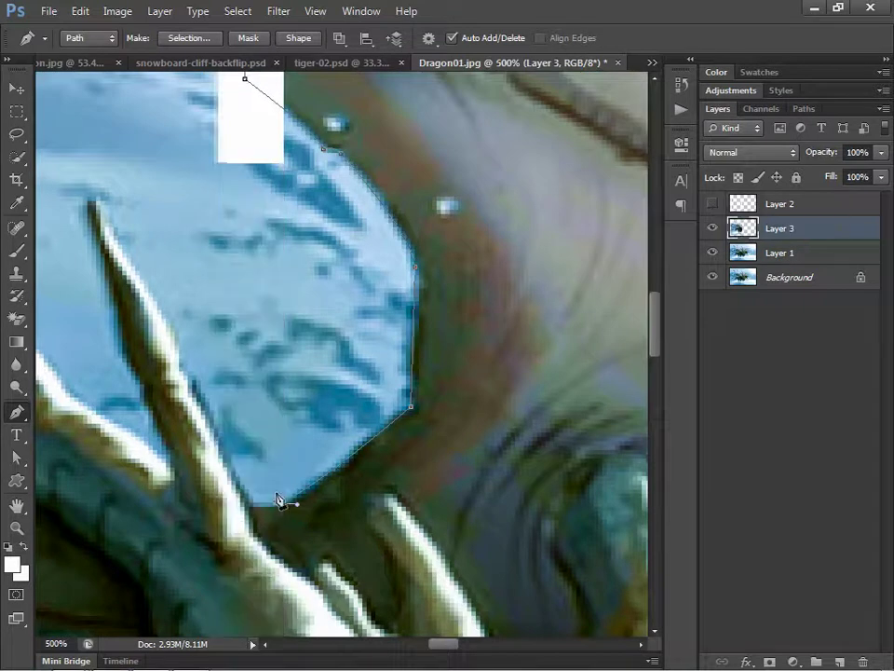
Add final anchors down the frame edge and close the path around the protruding dragon.
drag(228, 462, 202, 462)
click(713, 204)
key(ctrl+minus)
key(ctrl+minus)
drag(323, 396, 334, 166)
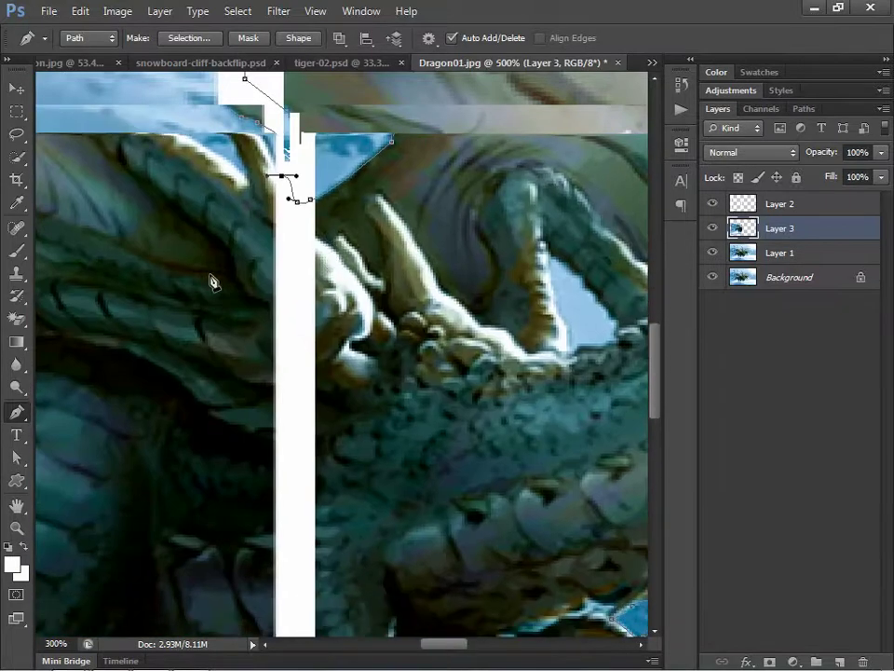
drag(246, 451, 327, 653)
drag(296, 320, 306, 371)
drag(374, 485, 401, 468)
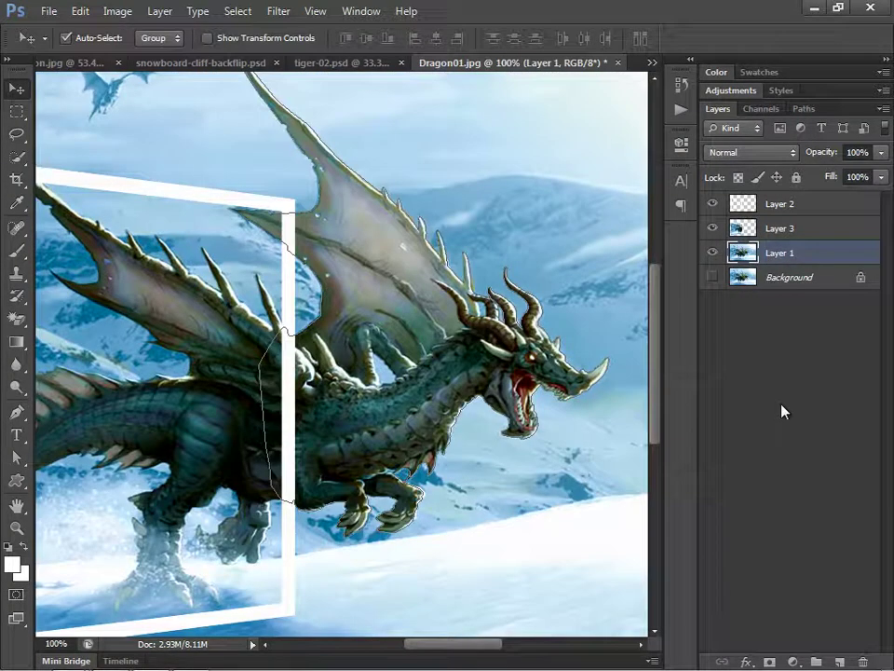
In the Paths panel, save the dragon's temporary Work Path as Path 1.
click(803, 108)
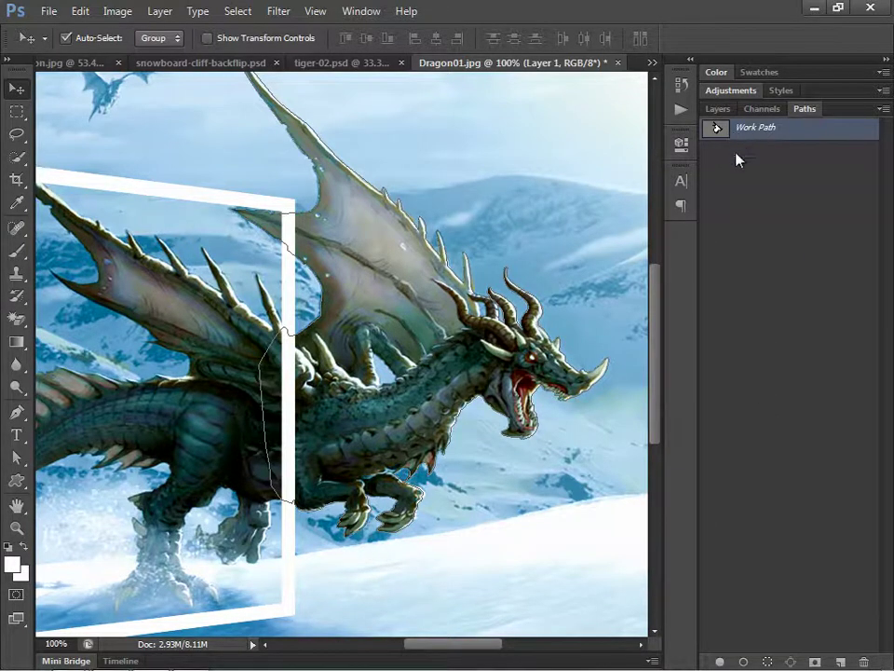
drag(717, 128, 841, 661)
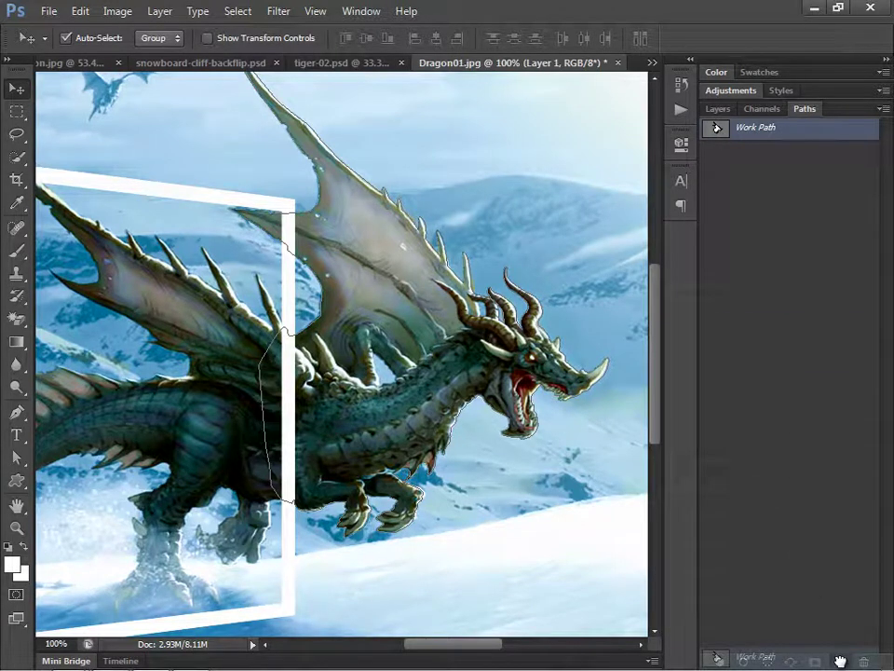
drag(841, 660, 840, 660)
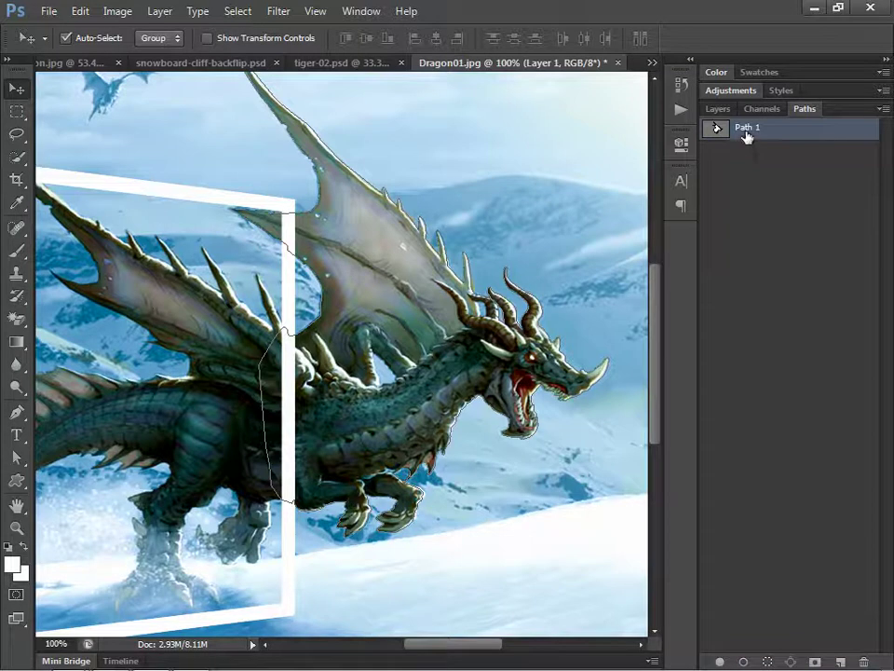
Load the dragon path as a selection feathered by 0.3 pixels.
click(718, 109)
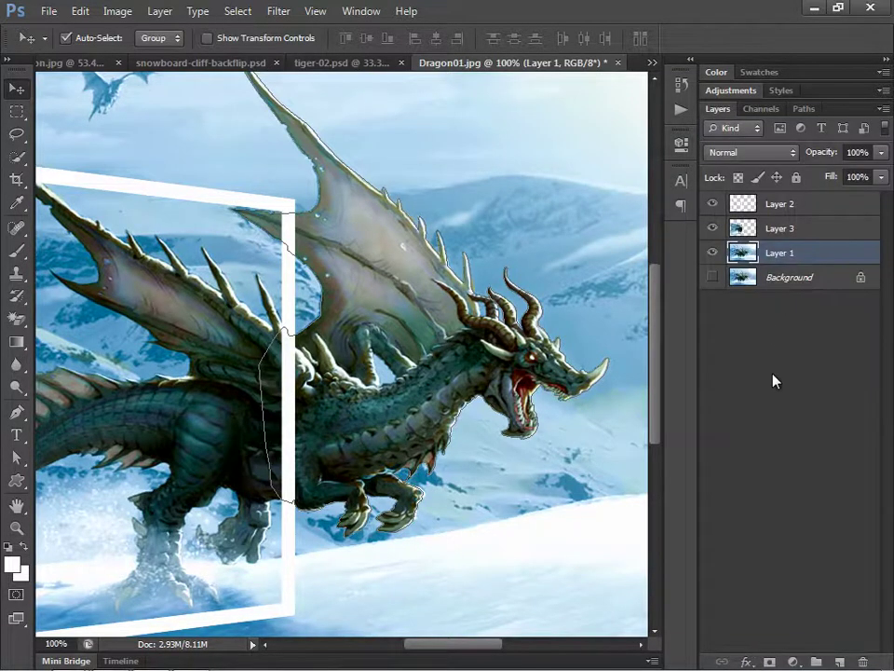
key(ctrl+Return)
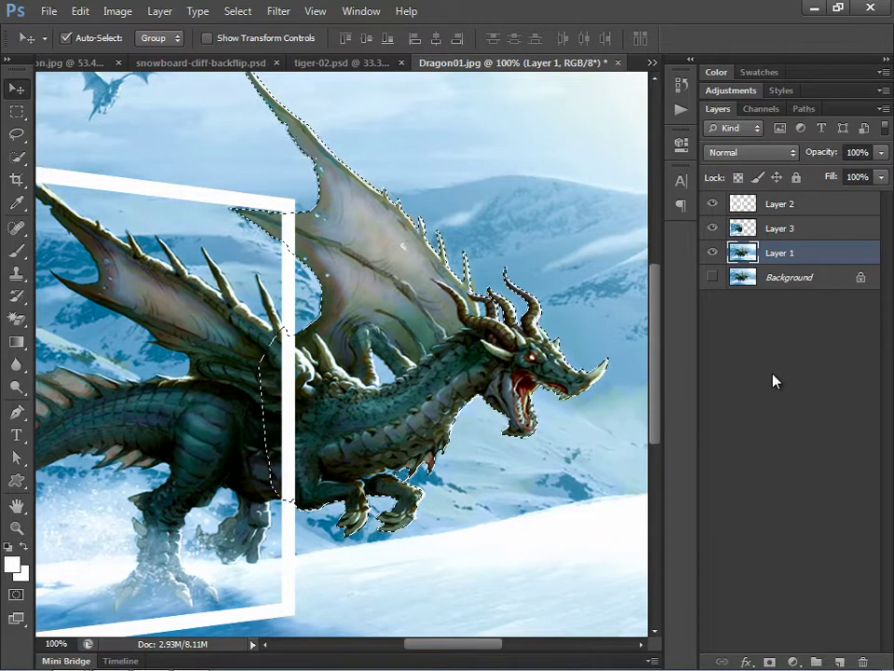
key(shift+F6)
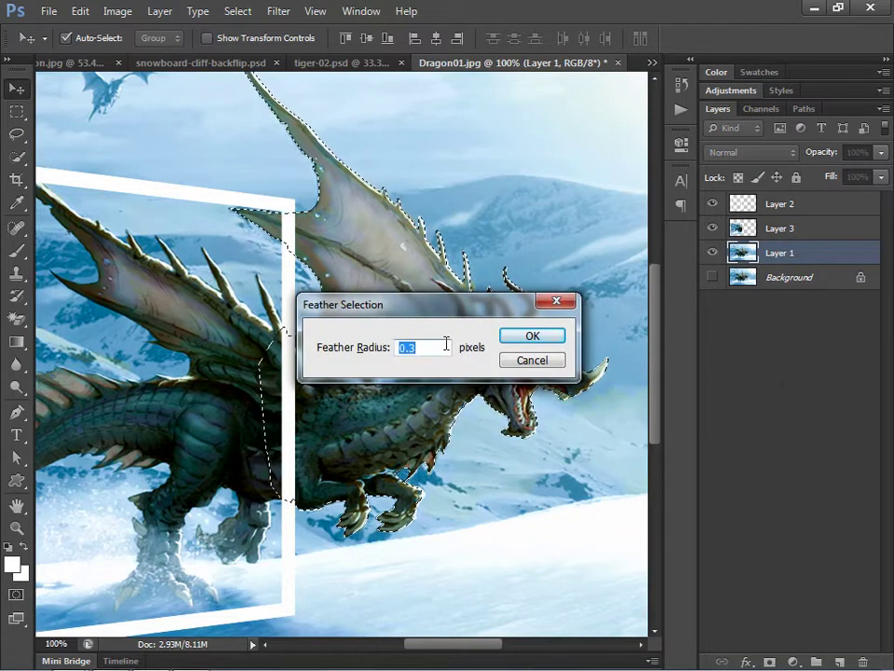
text(.)
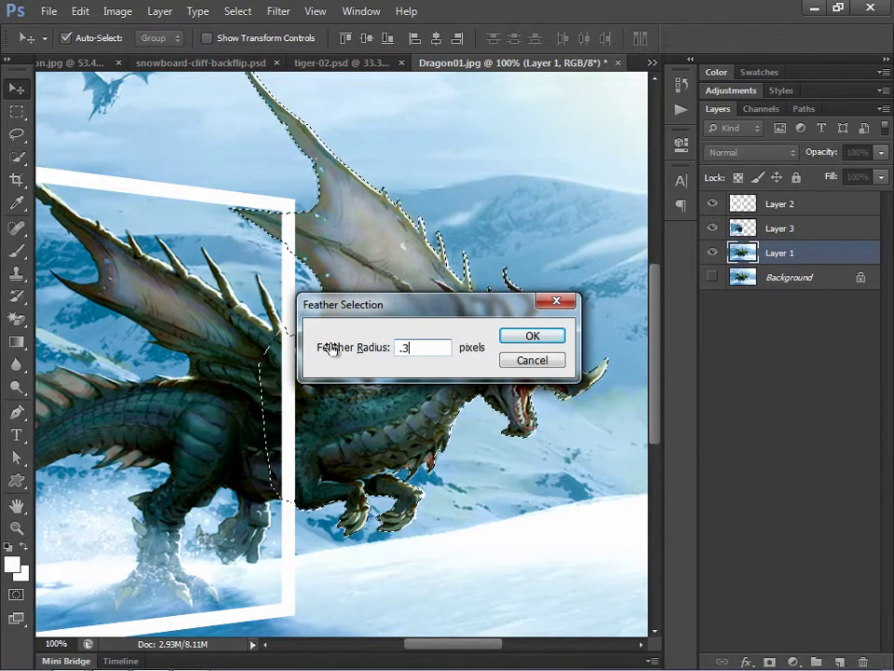
click(522, 339)
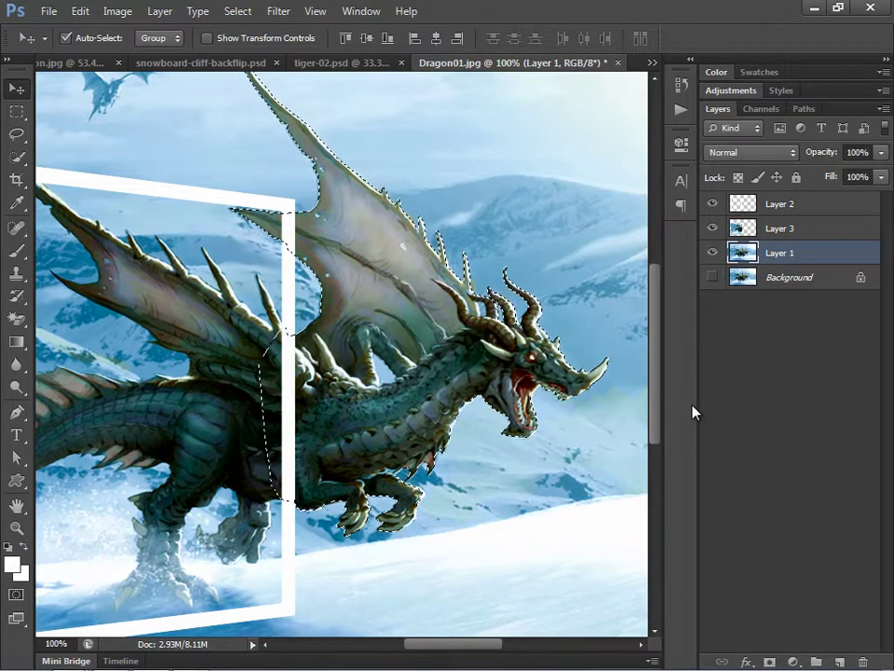
Check the selection by toggling Layer 1's visibility, then copy it to new Layer 4.
click(713, 252)
click(713, 252)
click(714, 253)
click(713, 252)
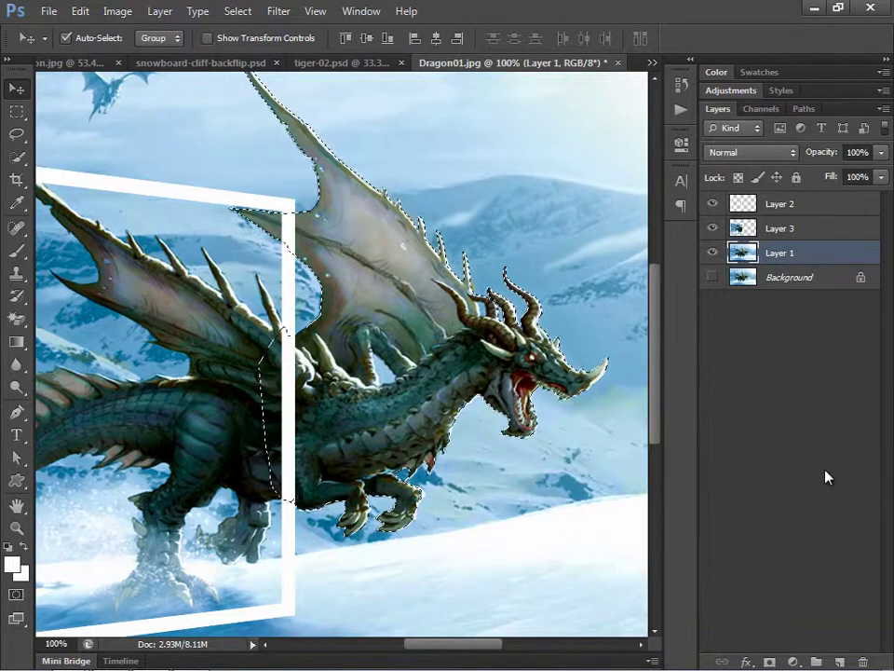
key(ctrl+j)
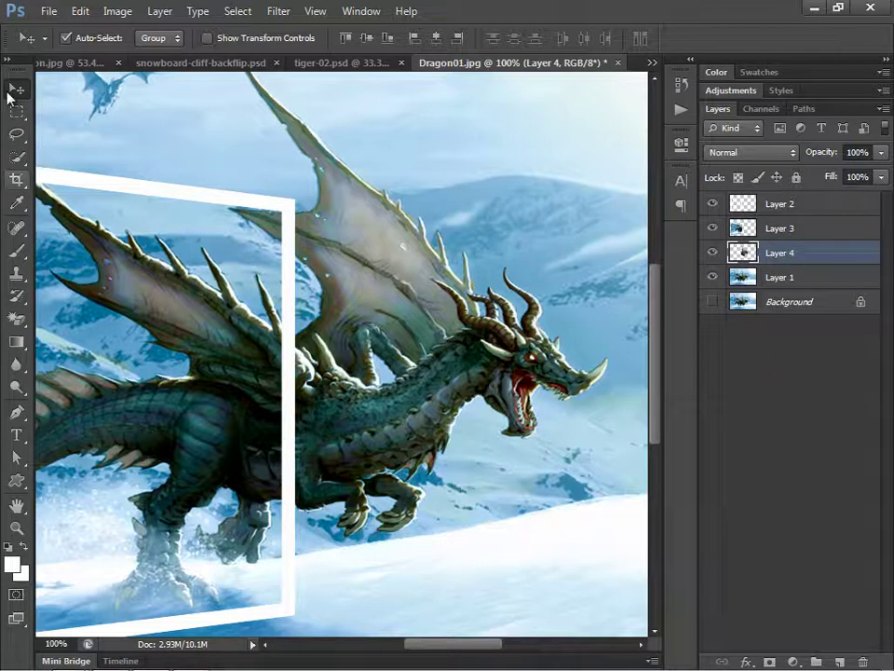
Hide Layer 1, fit the image on screen, and rename Layer 2 to 'frame'.
click(711, 277)
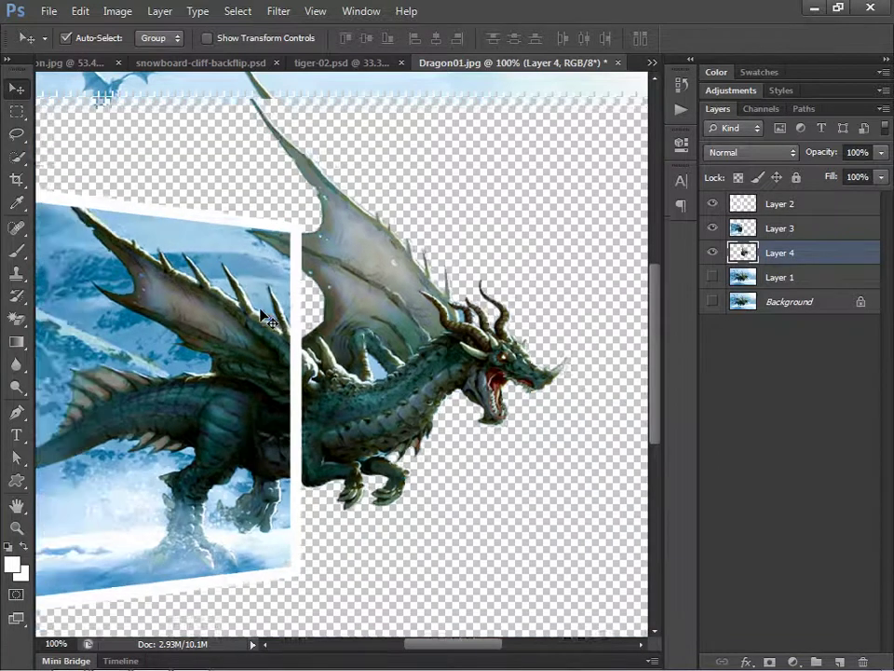
key(ctrl+0)
click(783, 210)
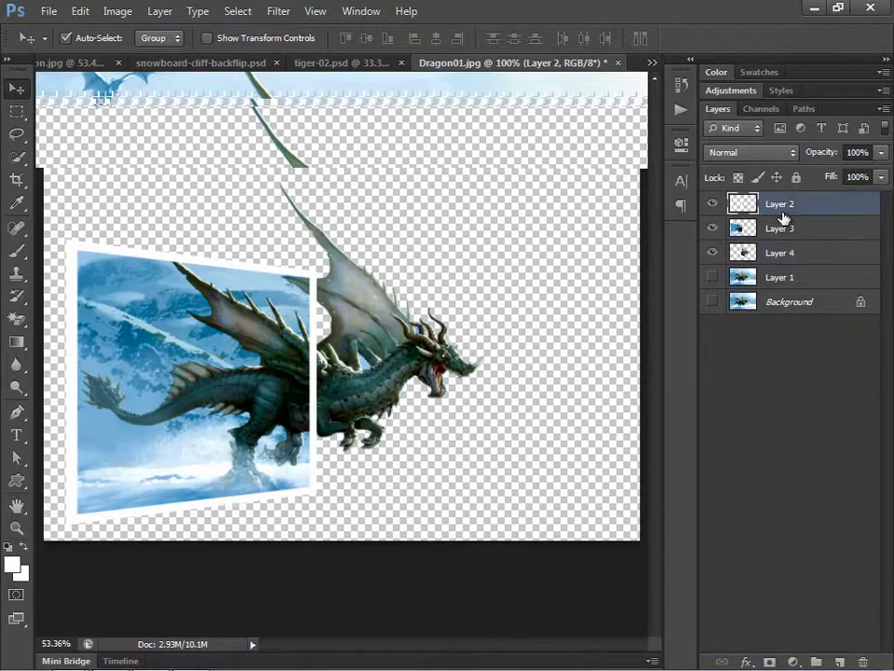
double_click(781, 204)
text(f)
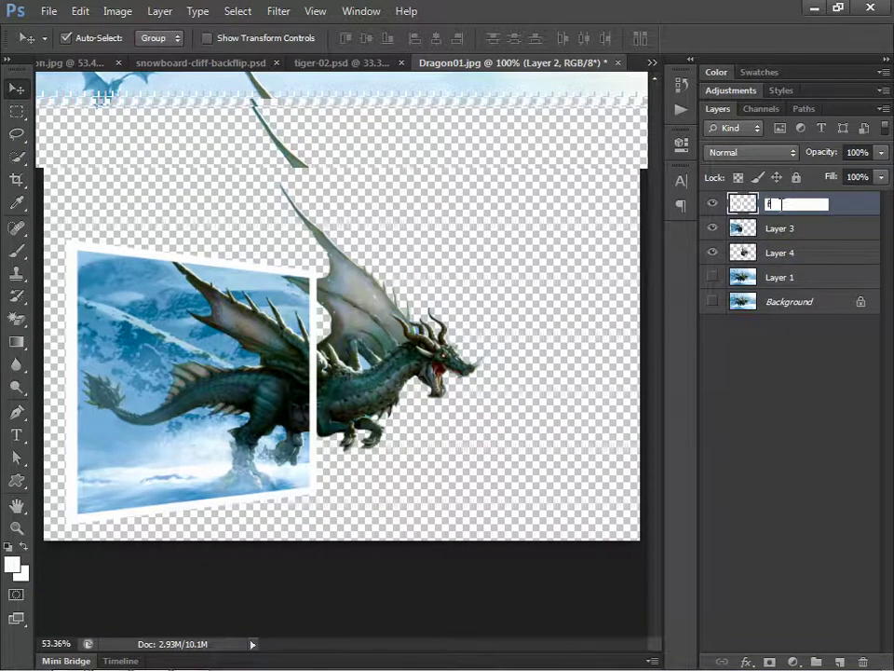
text(rame)
key(Return)
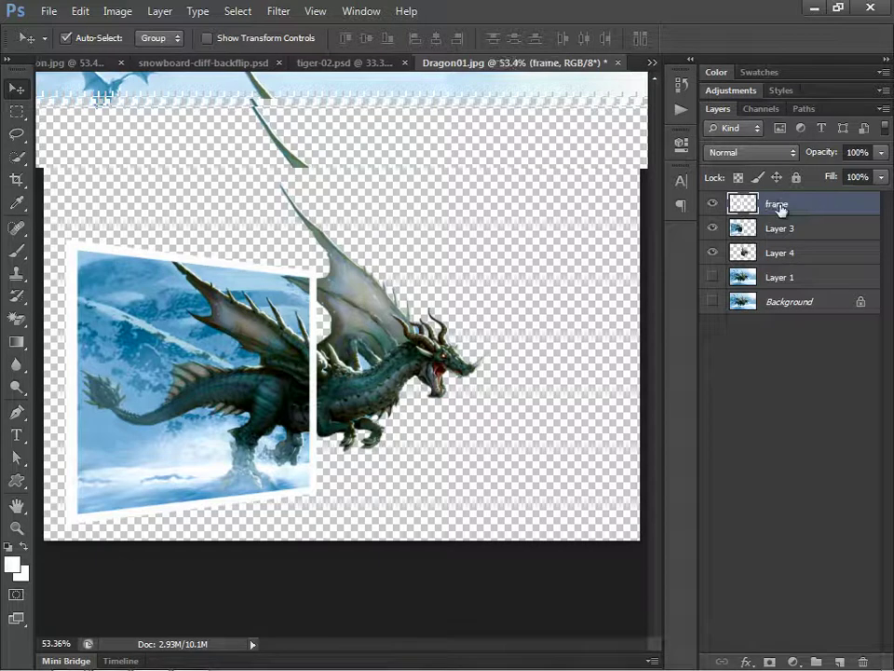
Move Layer 4 above the frame layer and zoom in to 100% on the dragon.
click(771, 253)
mouse_move(785, 252)
mouse_down()
mouse_move(775, 191)
mouse_move(778, 199)
mouse_up()
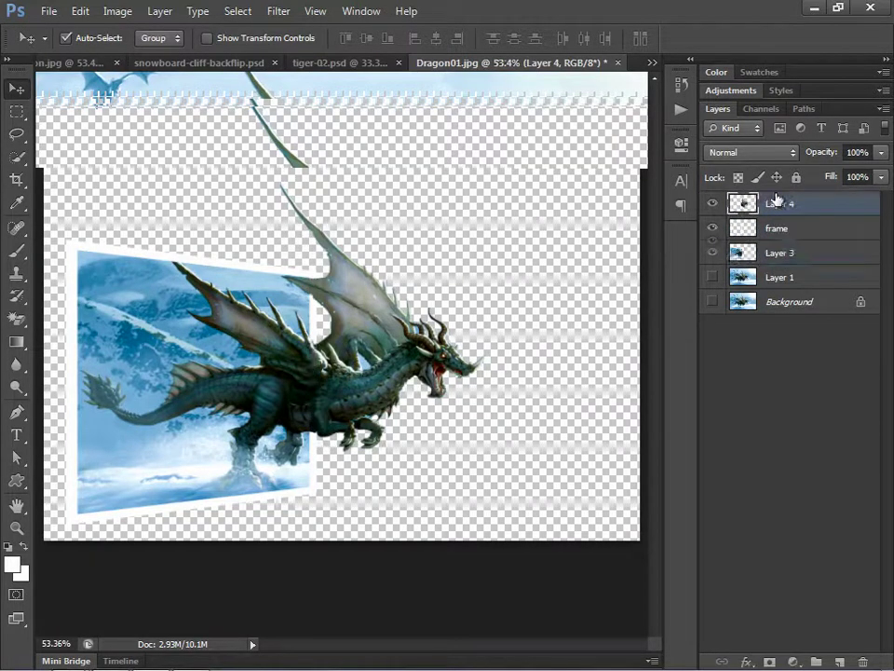
key(ctrl+plus)
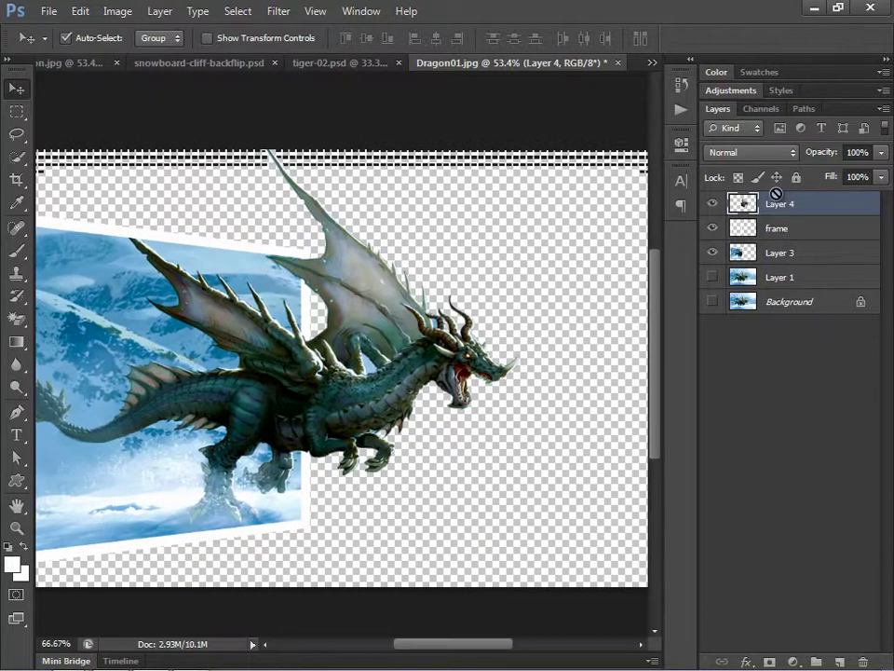
key(ctrl+plus)
key(ctrl+plus)
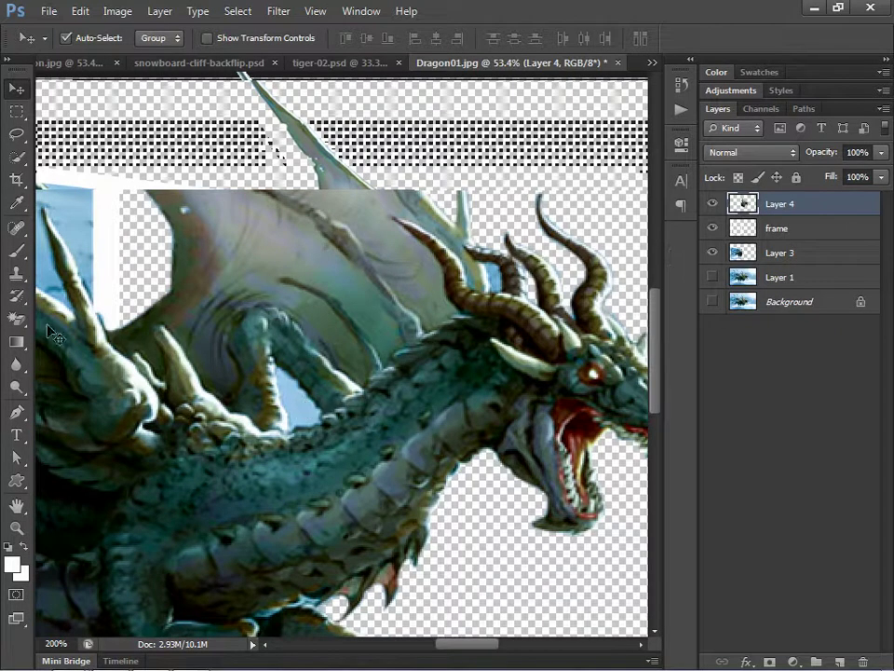
Pick the Magic Eraser variant, fit the composition in view, and show Layer 1's snowy scene again.
click(17, 318)
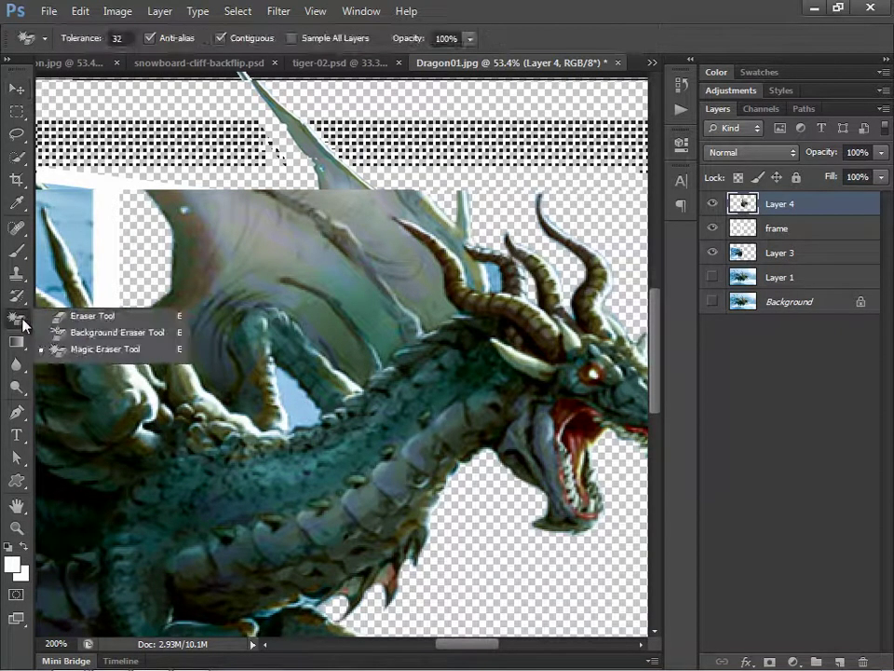
click(78, 351)
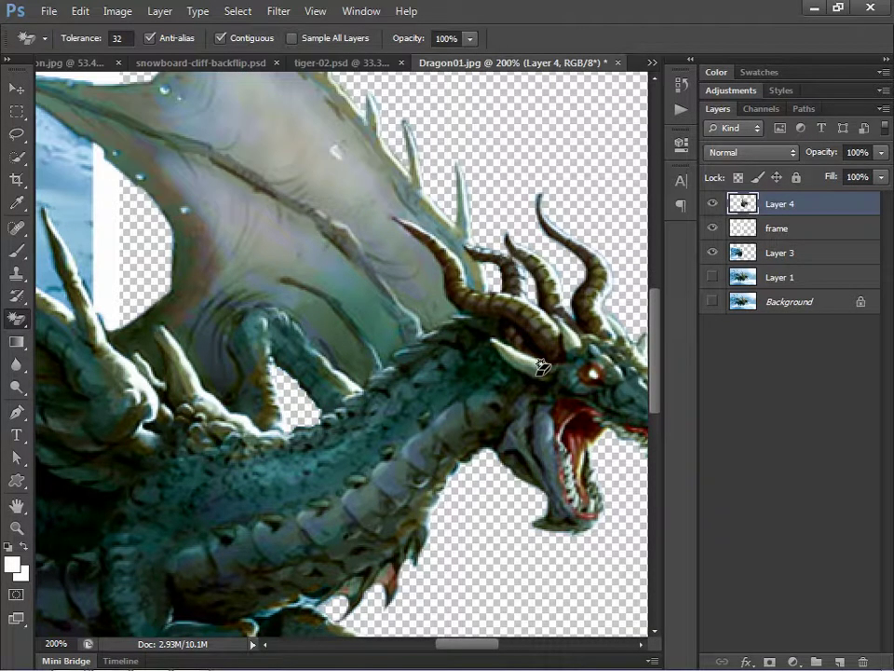
key(ctrl+0)
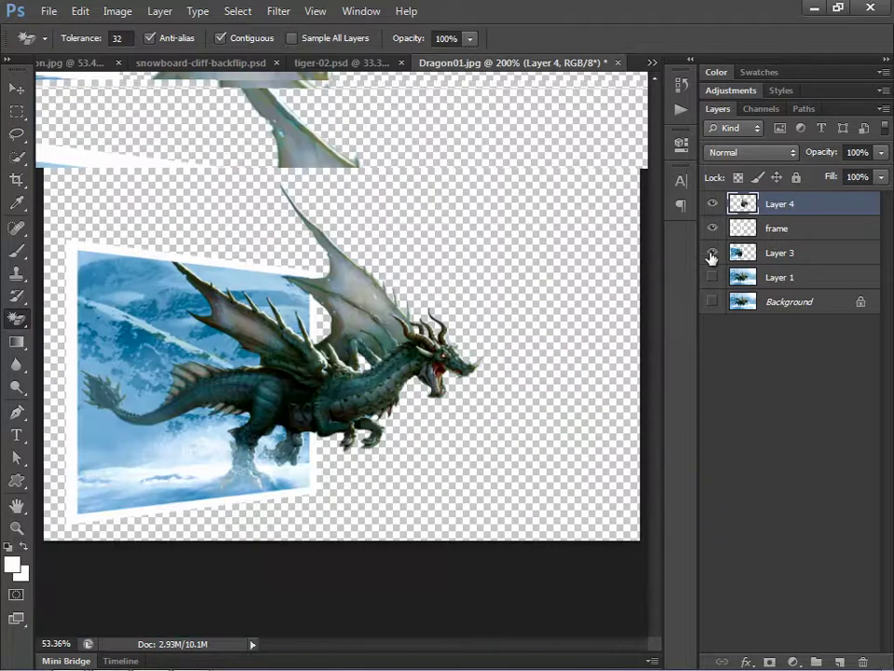
click(712, 277)
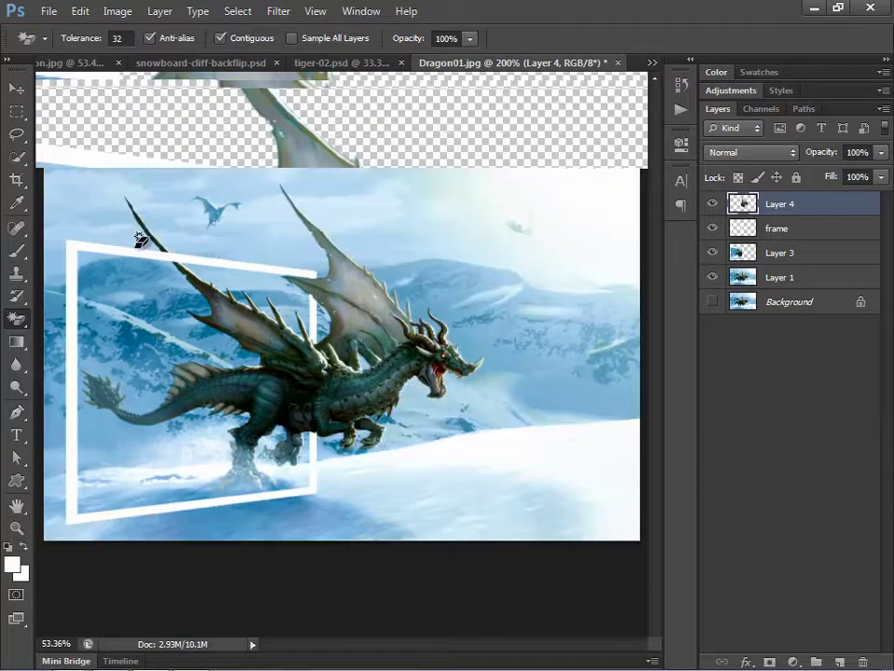
key(v)
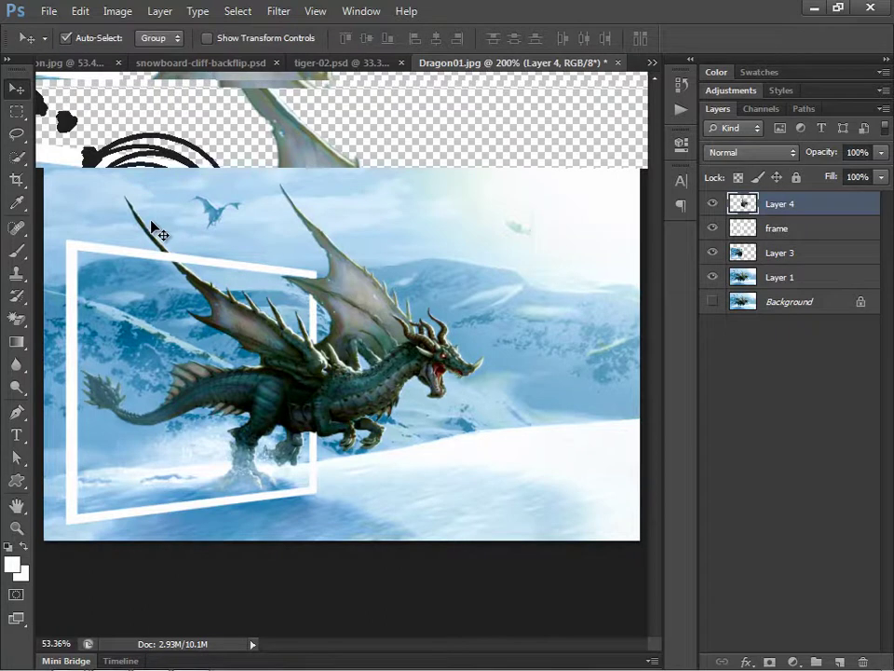
Hide the dragon cutout and frame layers, make Layer 1 active, and zoom to 200%.
click(712, 204)
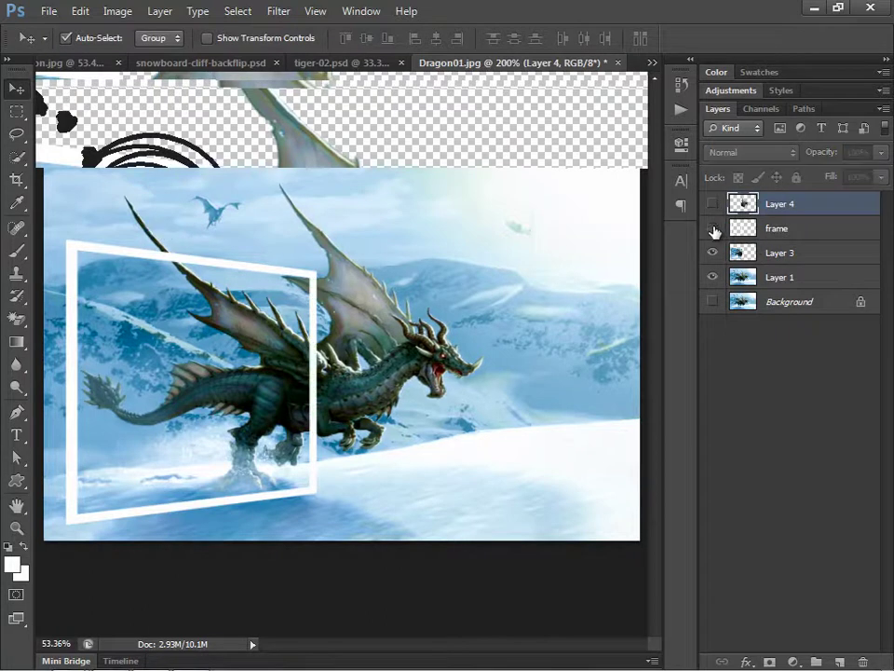
click(712, 227)
click(741, 275)
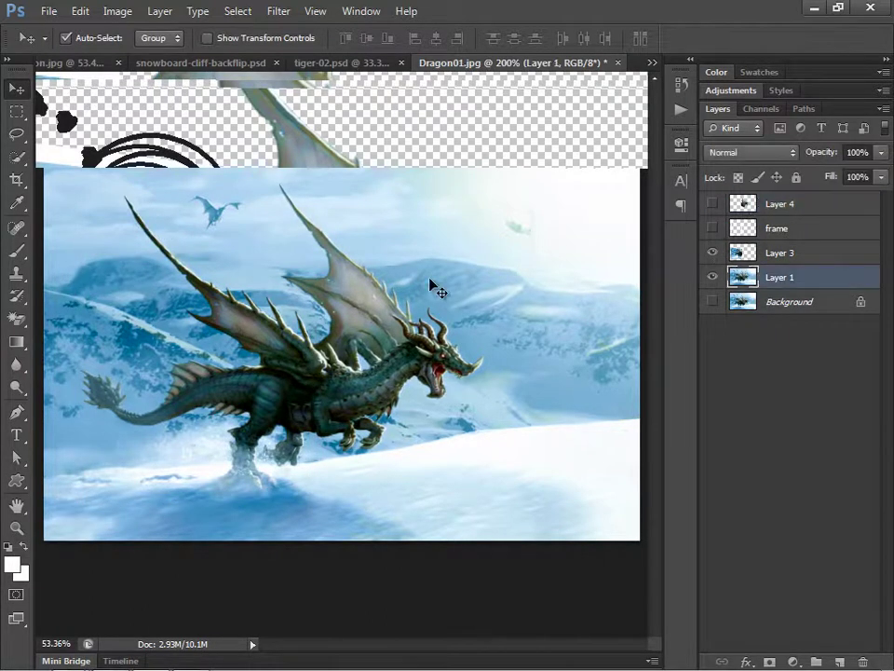
key(ctrl+plus)
key(ctrl+plus)
scroll(382, 272, up, 5)
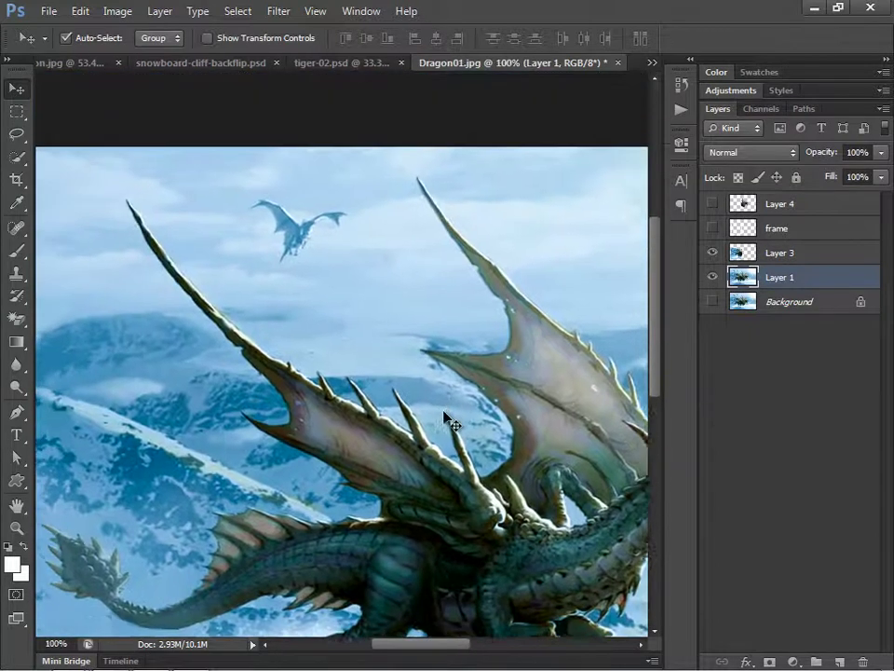
click(17, 412)
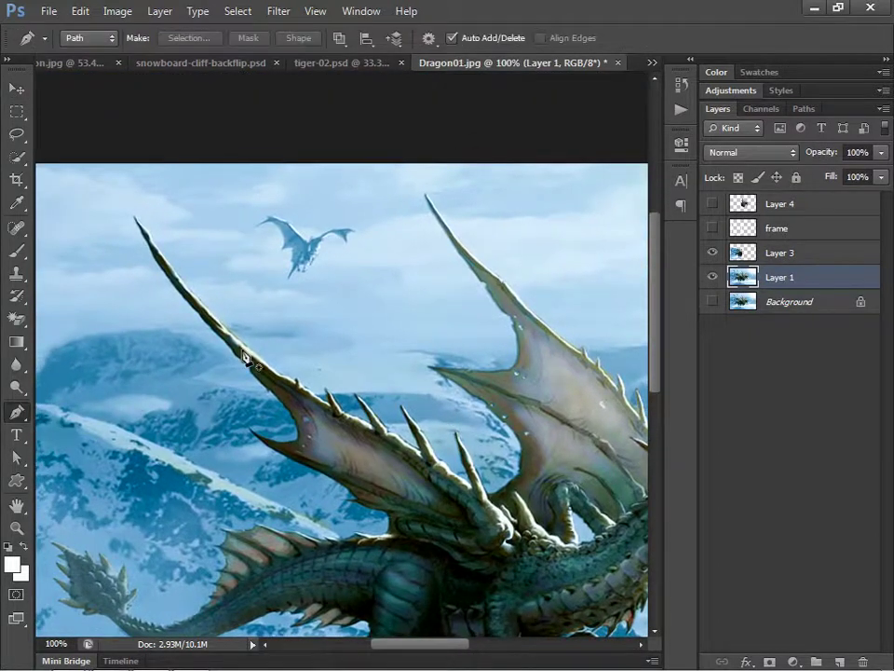
key(ctrl+plus)
scroll(303, 343, left, 3)
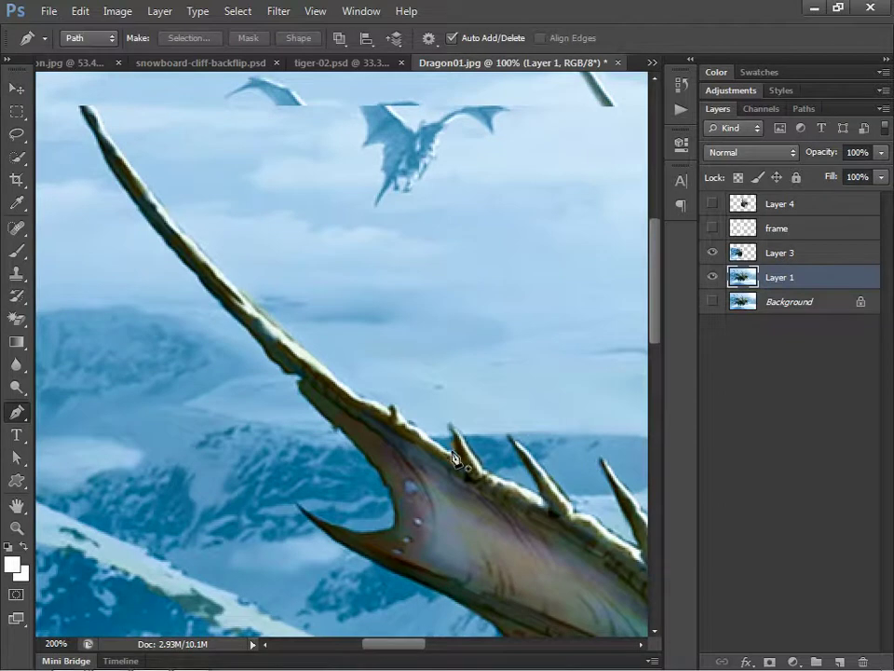
Trace the long wing spike with a Pen path up to its tip.
click(401, 418)
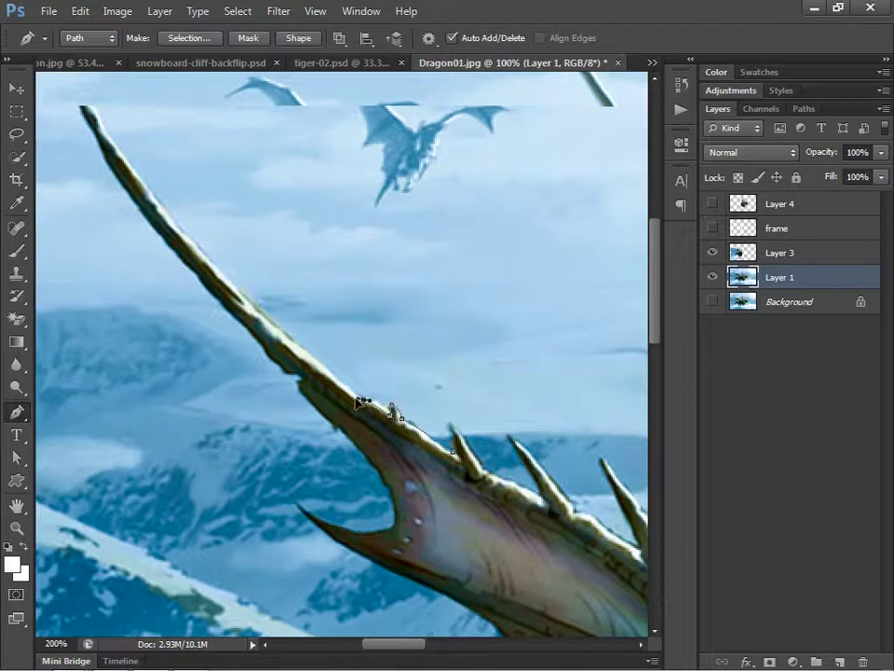
drag(376, 416, 396, 503)
mouse_move(234, 329)
mouse_down()
mouse_move(205, 303)
mouse_move(195, 276)
mouse_up()
alt+click(234, 329)
click(135, 199)
scroll(460, 473, down, 2)
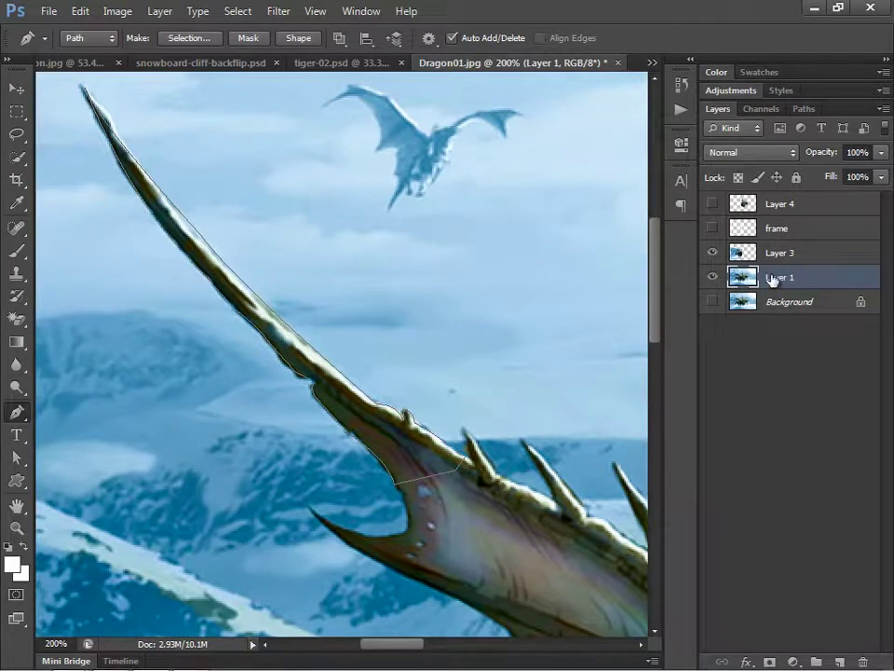
Turn the spike path into a feathered selection and copy it to new Layer 5.
key(ctrl+Return)
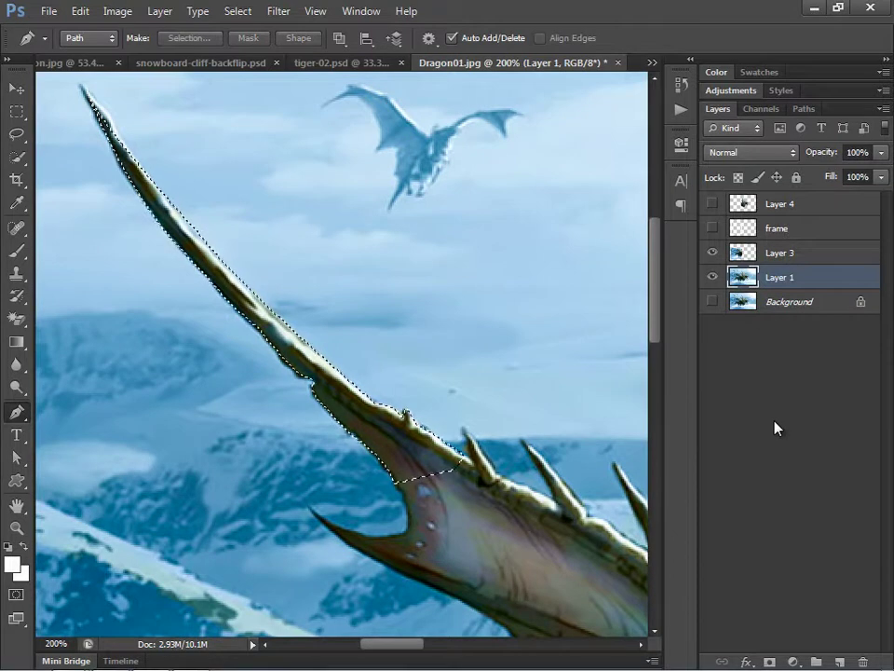
key(shift+F6)
key(Return)
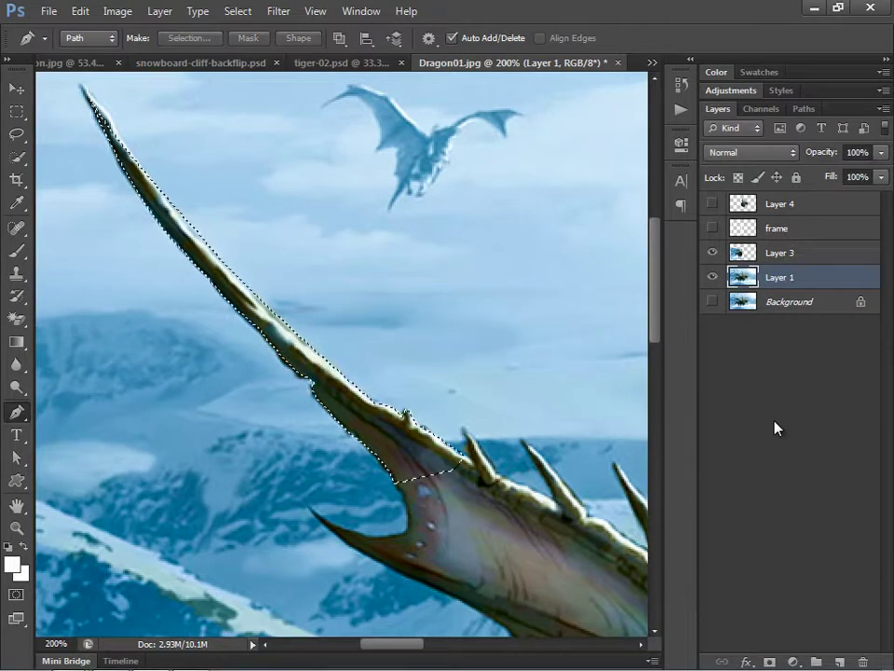
key(ctrl+j)
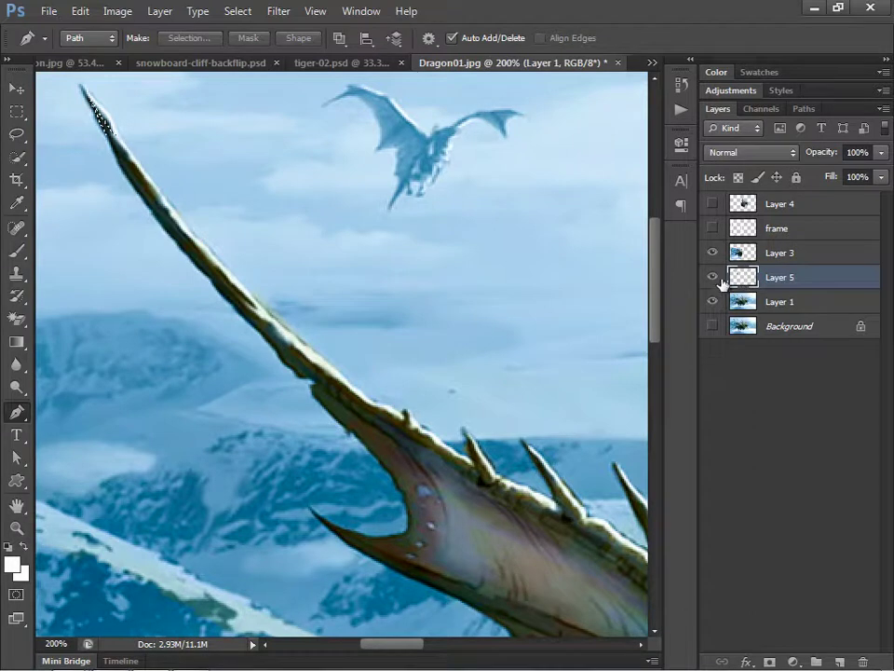
Hide Layer 1 and Layer 3, fit the image, and move Layer 5 to the top of the stack.
click(714, 301)
click(713, 253)
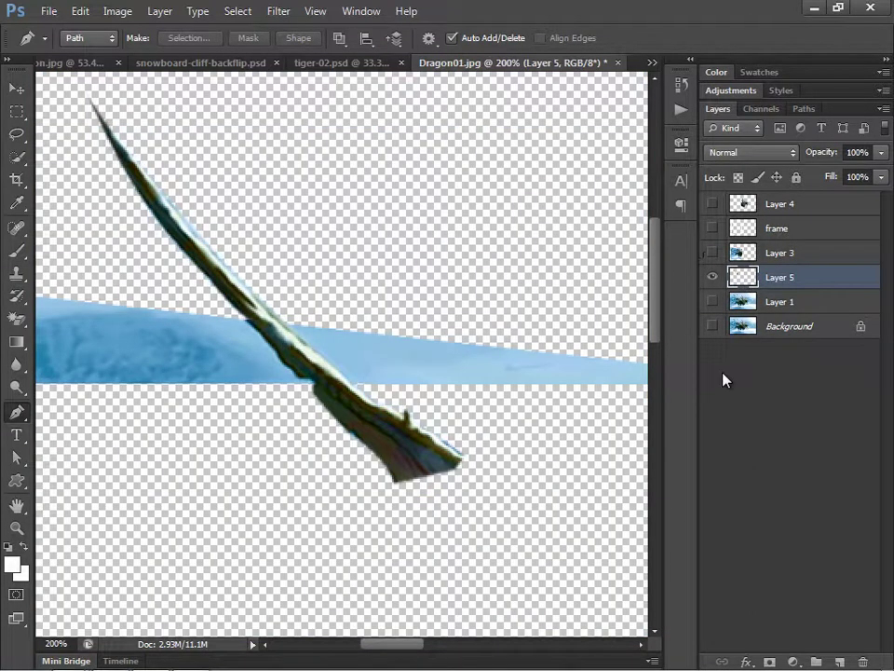
key(ctrl+0)
drag(759, 277, 757, 204)
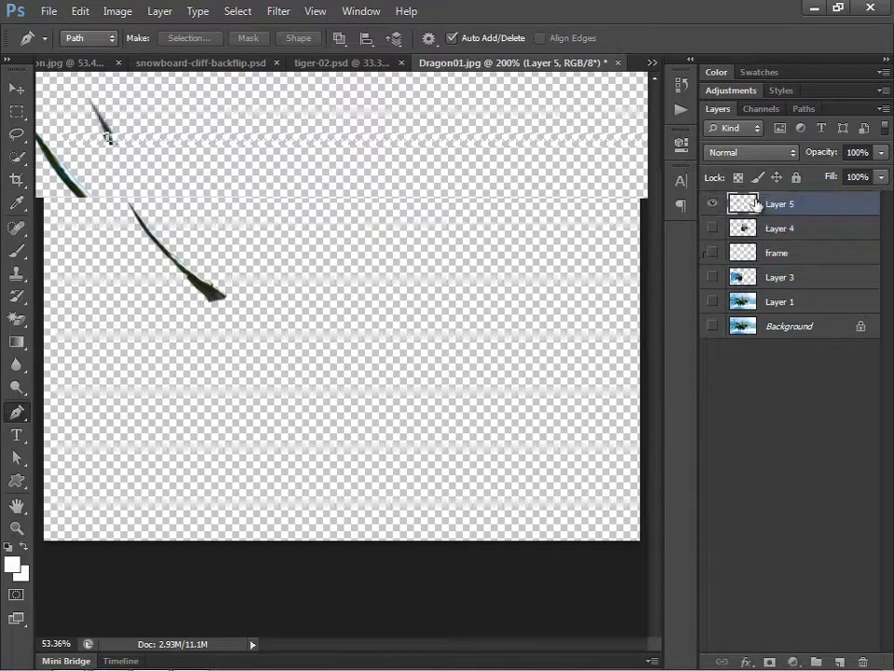
Turn Layer 4, frame and Layer 3 back on, then add a new empty layer.
click(714, 228)
click(714, 253)
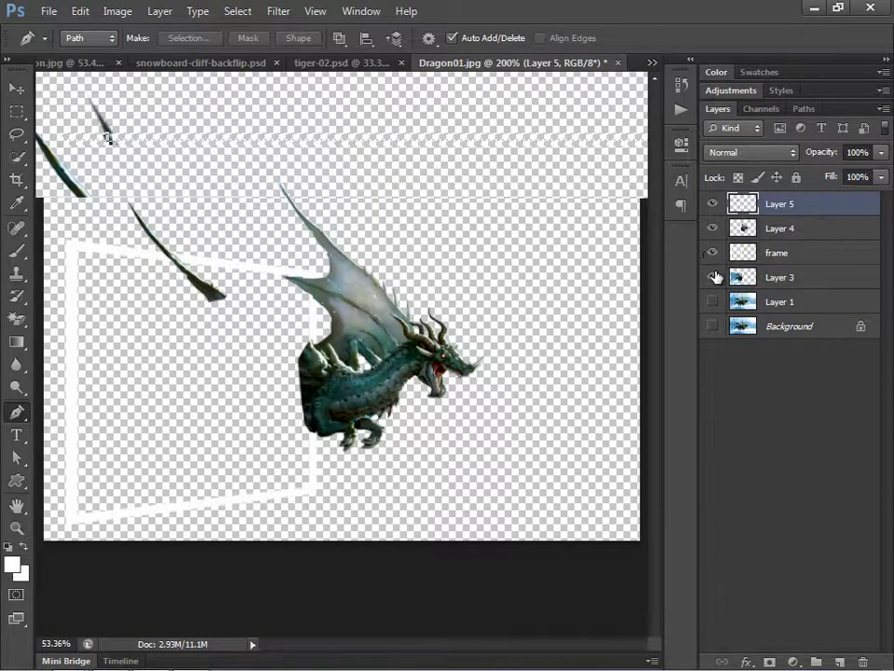
click(714, 276)
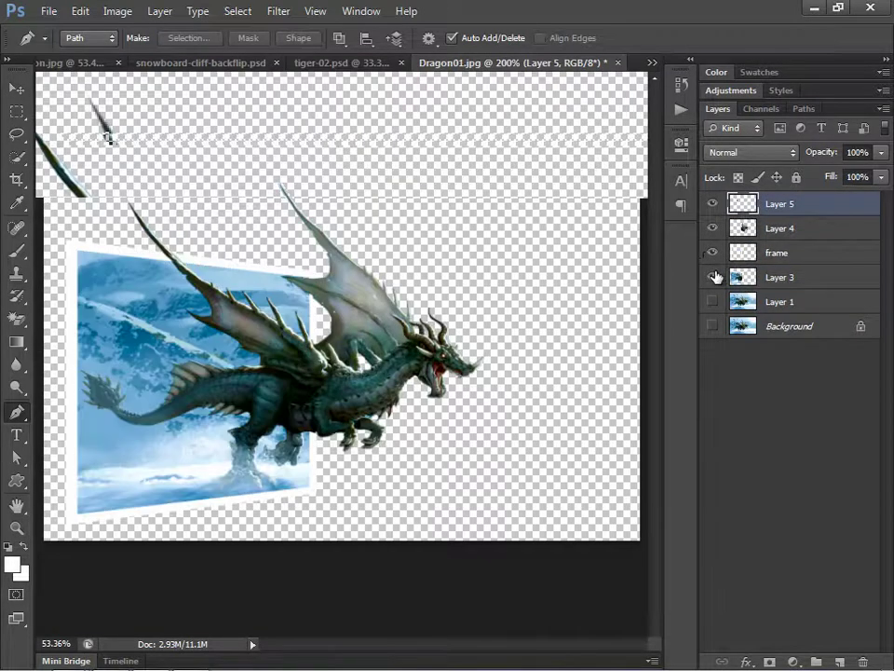
click(756, 424)
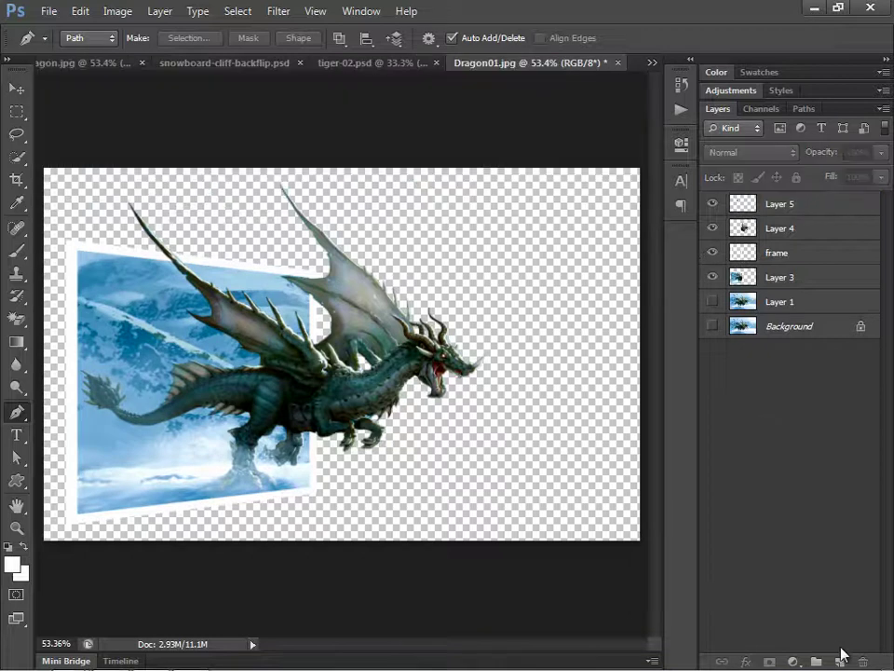
click(840, 660)
Move the new layer below Layer 3, name it 'bg', and fill it with black.
drag(776, 207, 769, 301)
double_click(780, 302)
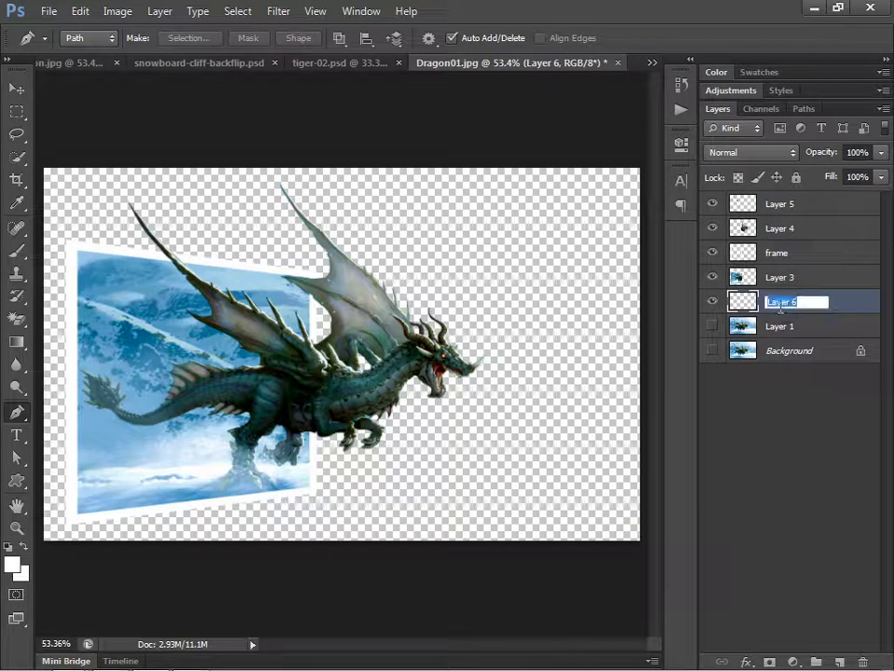
text(bg)
key(Return)
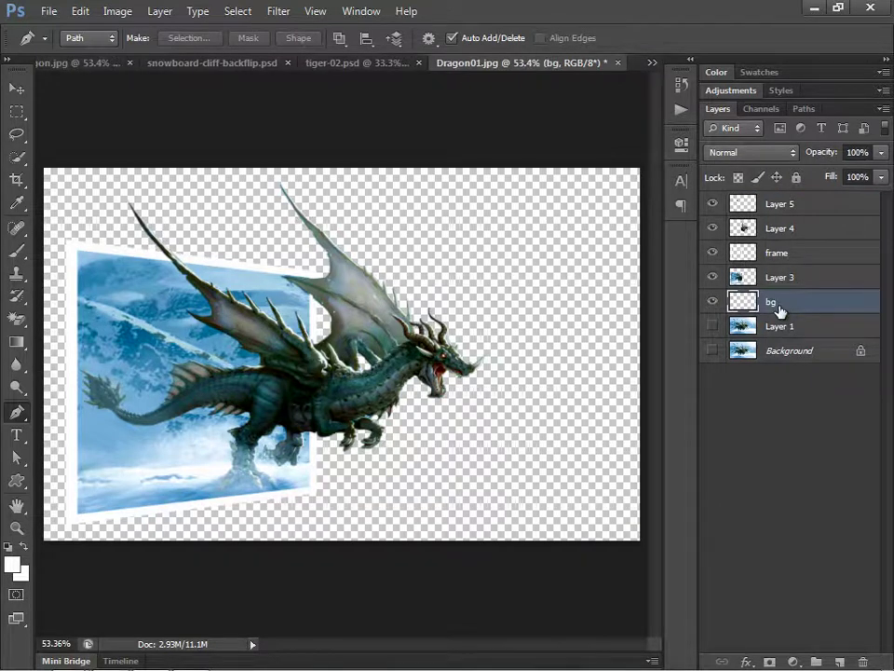
click(8, 546)
key(alt+BackSpace)
Draw a vertical Foreground-to-Background gradient on bg and set its opacity to 93%.
click(16, 341)
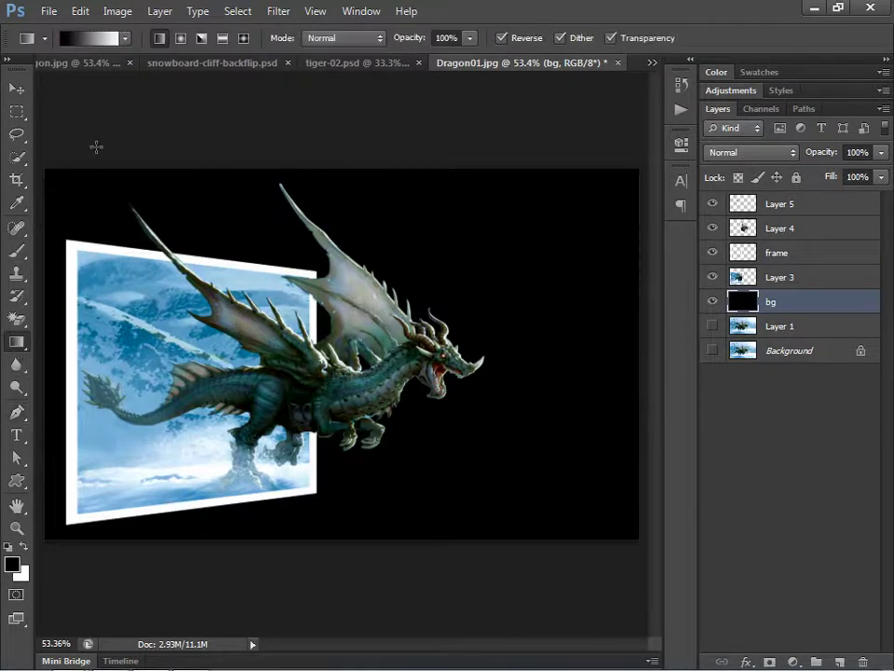
click(91, 39)
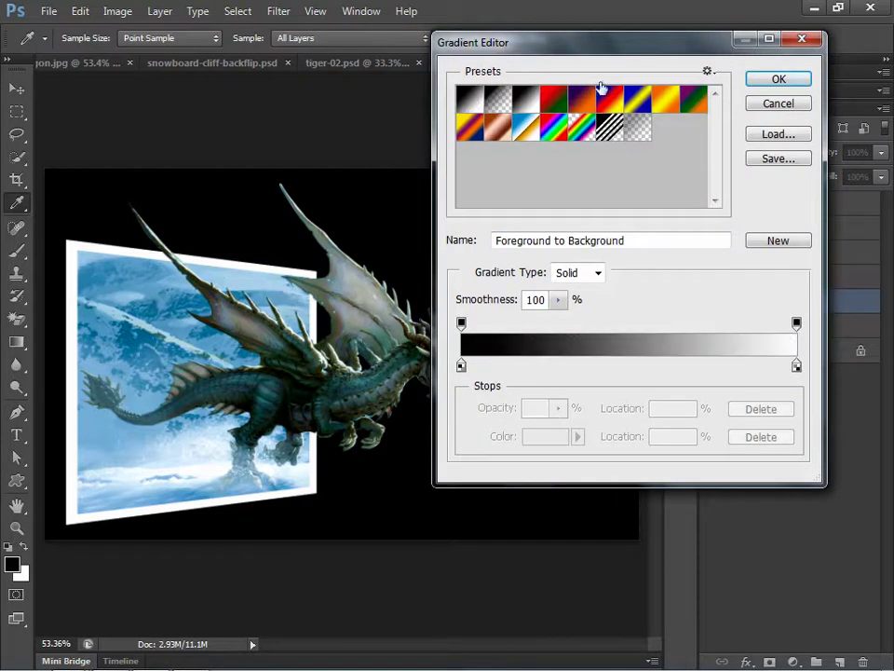
click(773, 79)
drag(365, 159, 366, 549)
drag(819, 151, 807, 152)
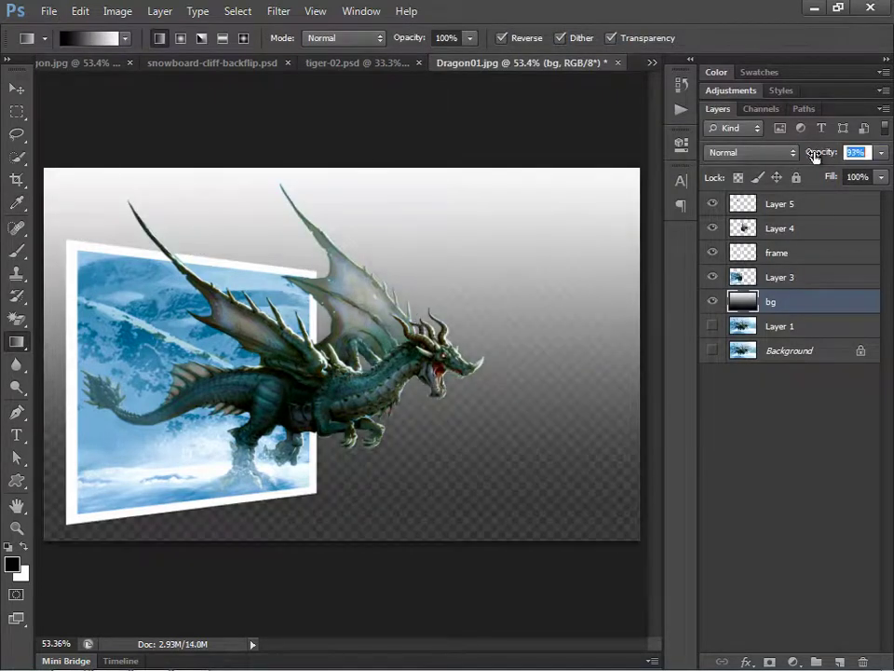
click(808, 430)
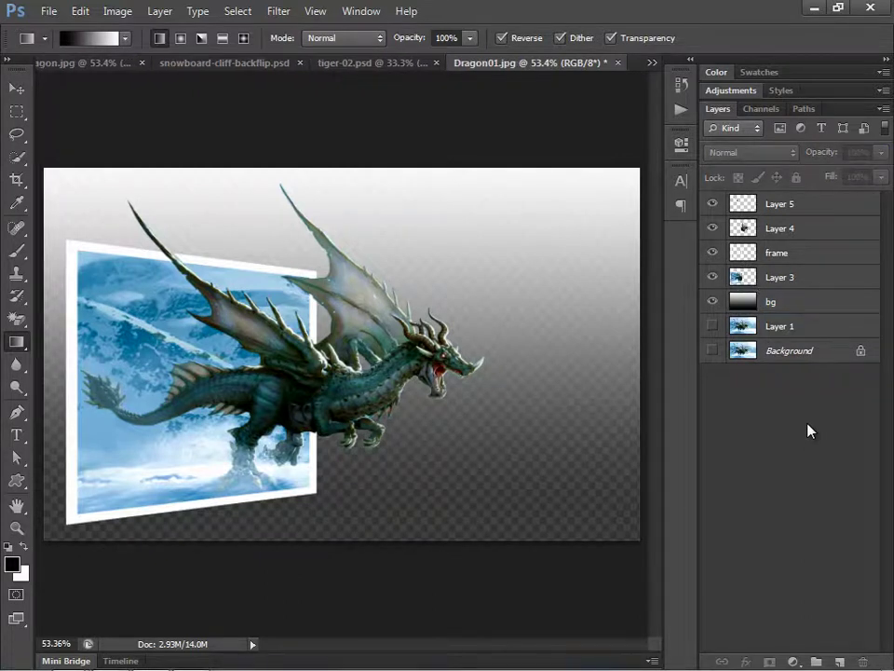
click(409, 64)
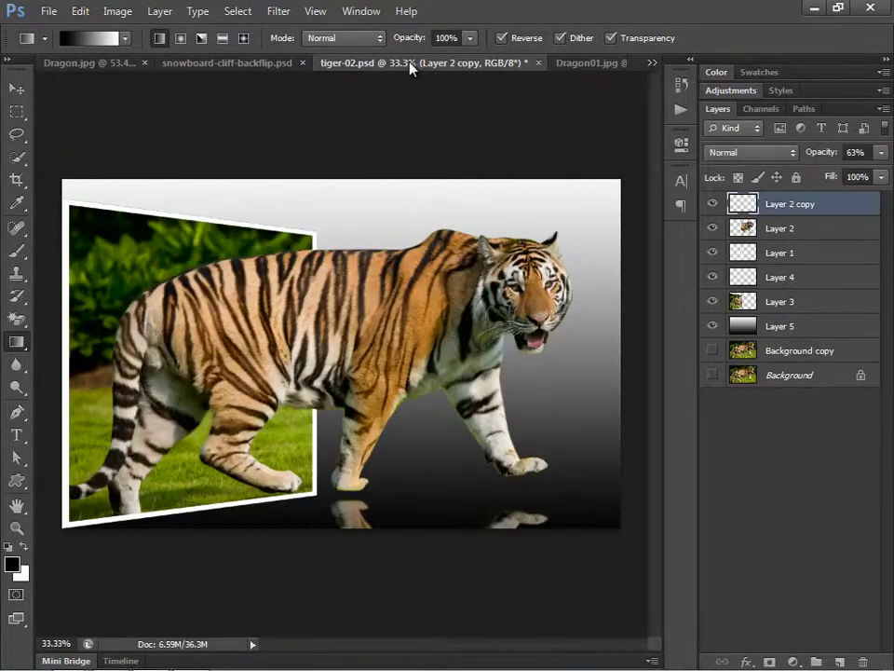
click(9, 87)
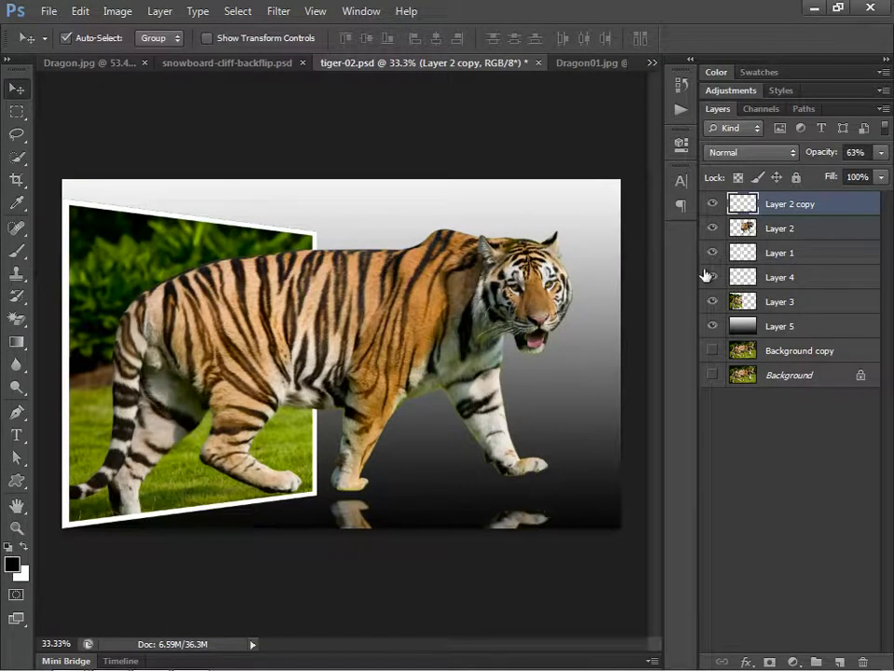
click(525, 522)
click(222, 64)
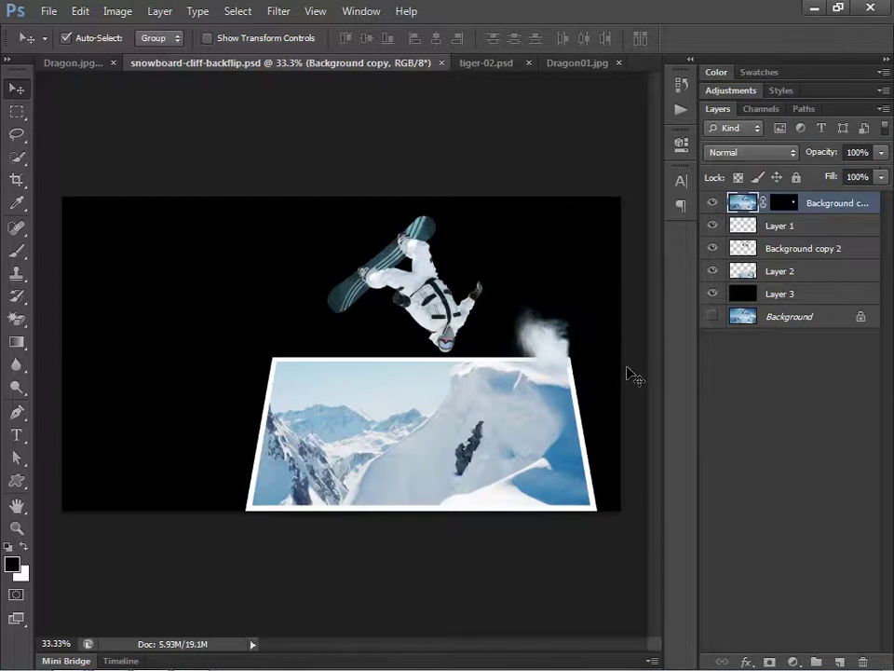
key(ctrl+Tab)
key(ctrl+Tab)
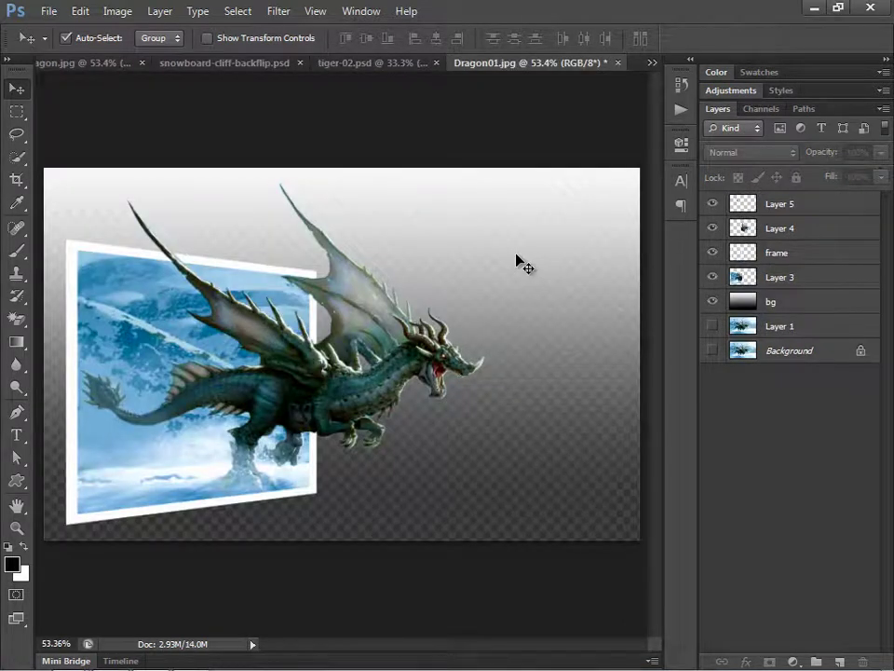